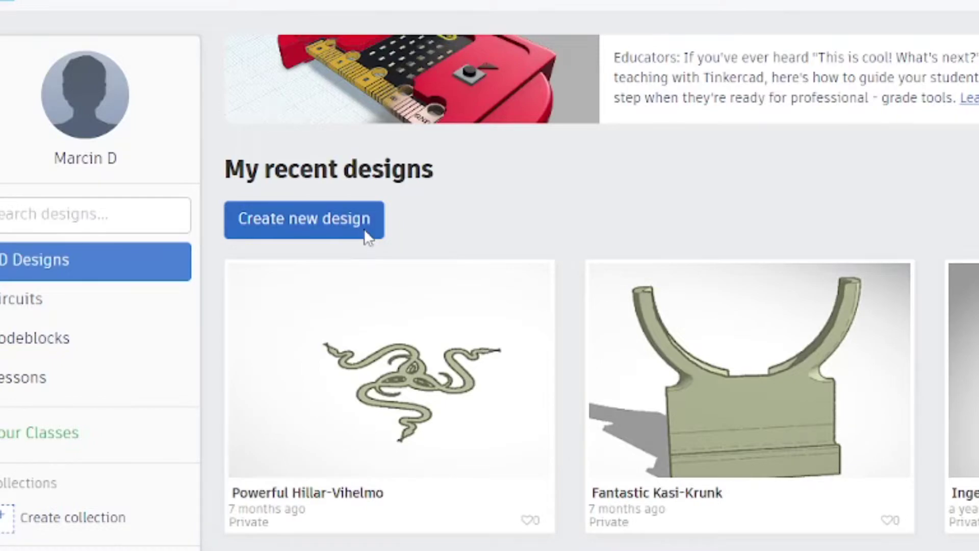
Create a new design and import Y-Axis_Spindle_mount_-_ver_1.0.3.stl in millimetres at 100% scale.
click(364, 231)
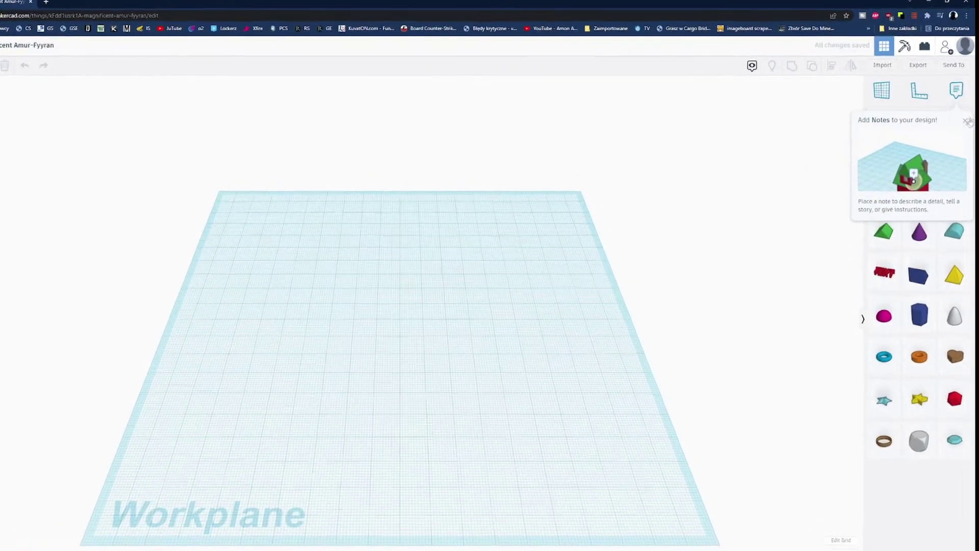
click(967, 121)
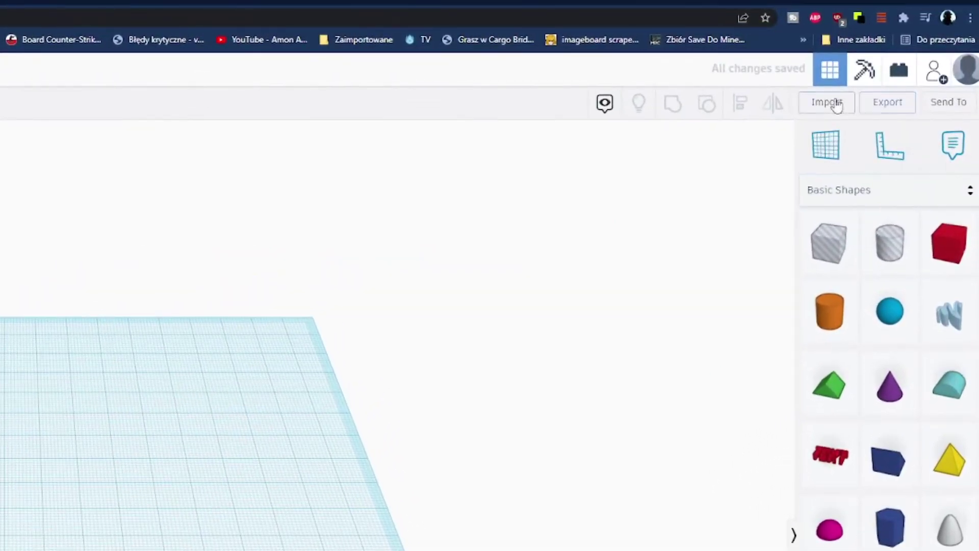
click(829, 102)
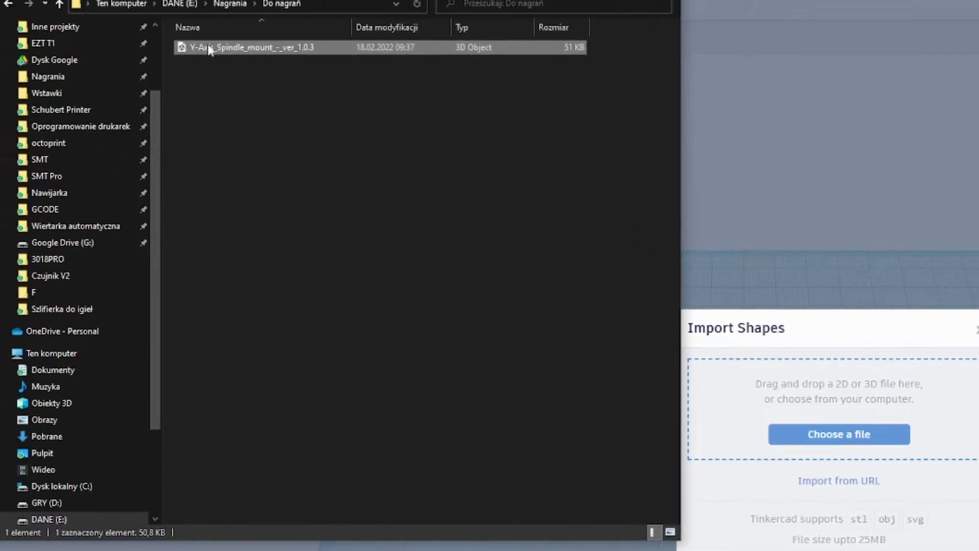
drag(209, 47, 872, 440)
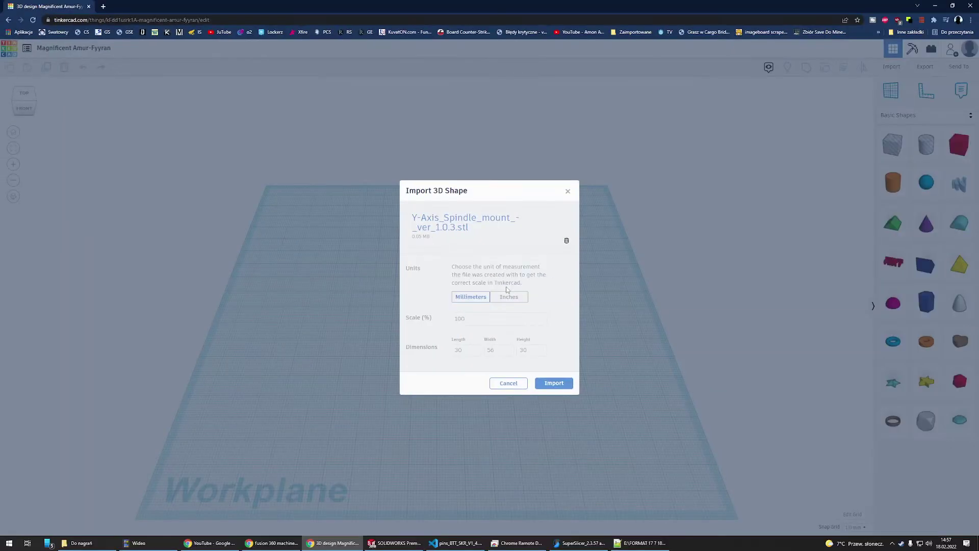
click(554, 383)
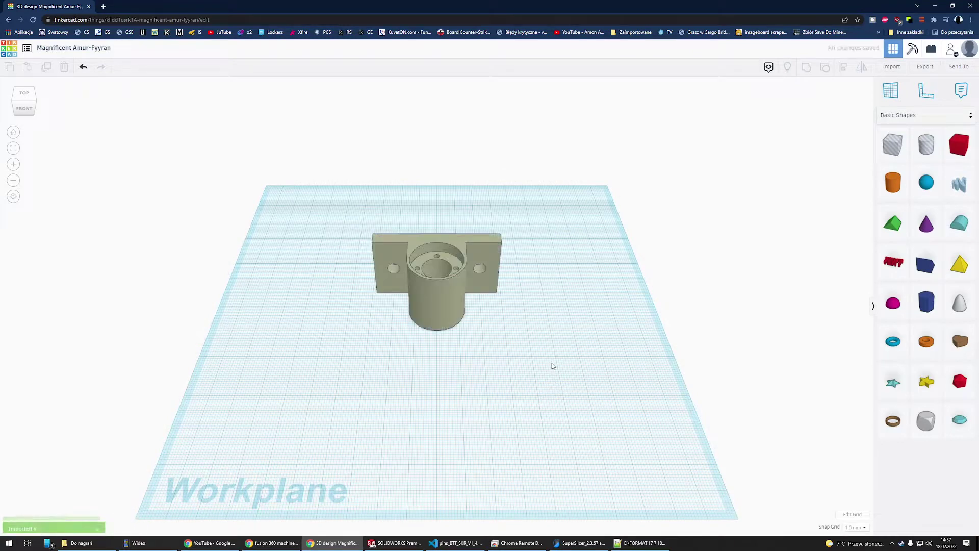
Anchor the Ruler at the workplane's lower-left corner.
scroll(552, 366, down, 4)
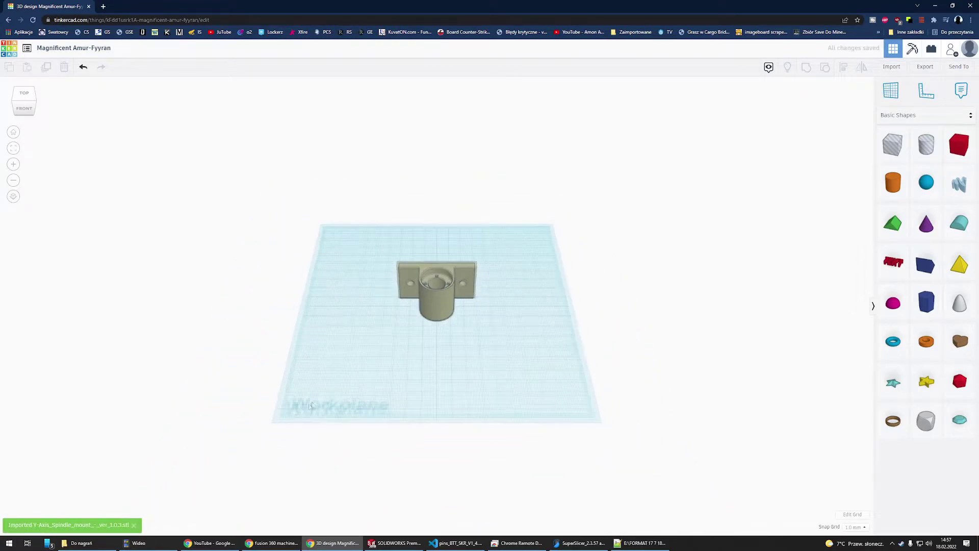
click(926, 92)
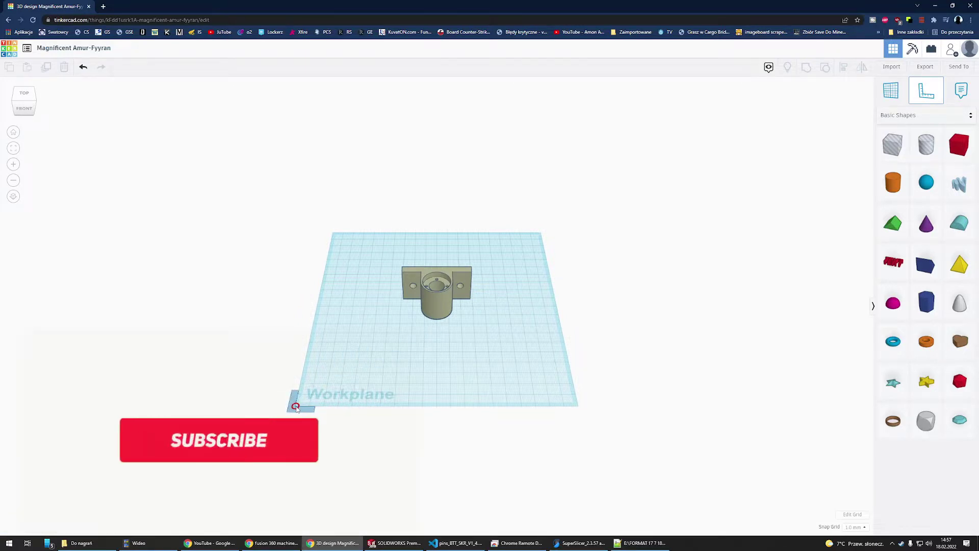
click(296, 407)
middle_drag(383, 340, 387, 376)
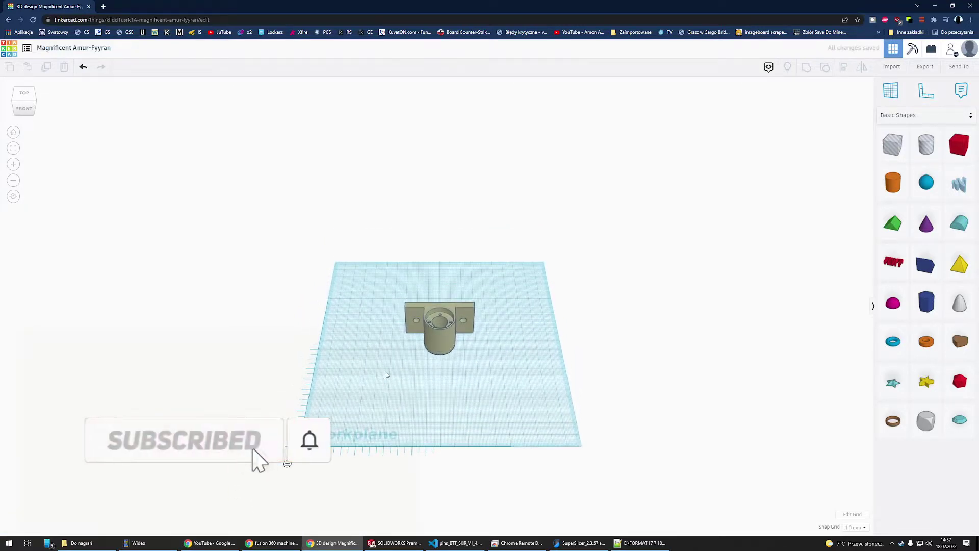
right_drag(387, 376, 380, 417)
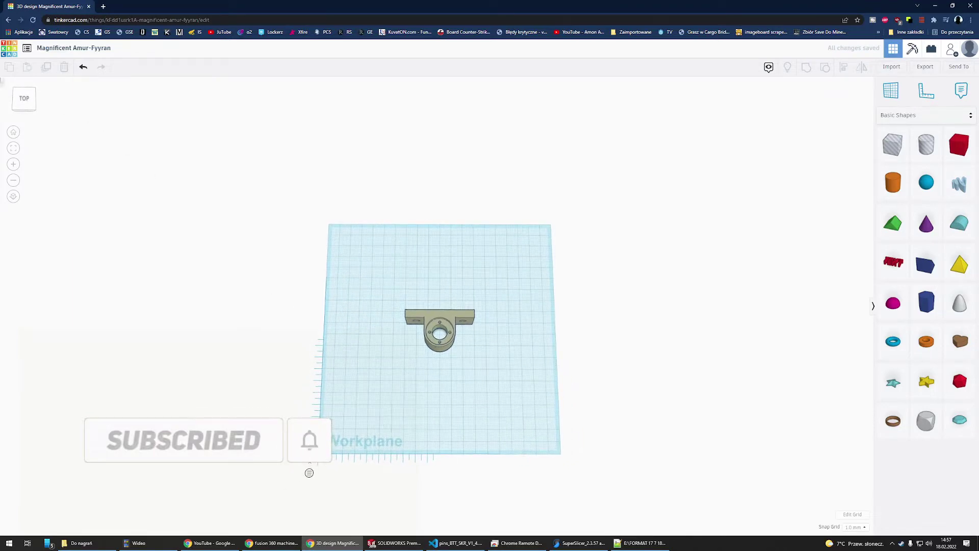
In top view, set the spindle mount's X and Y ruler distances to 0.
click(24, 100)
scroll(450, 339, up, 3)
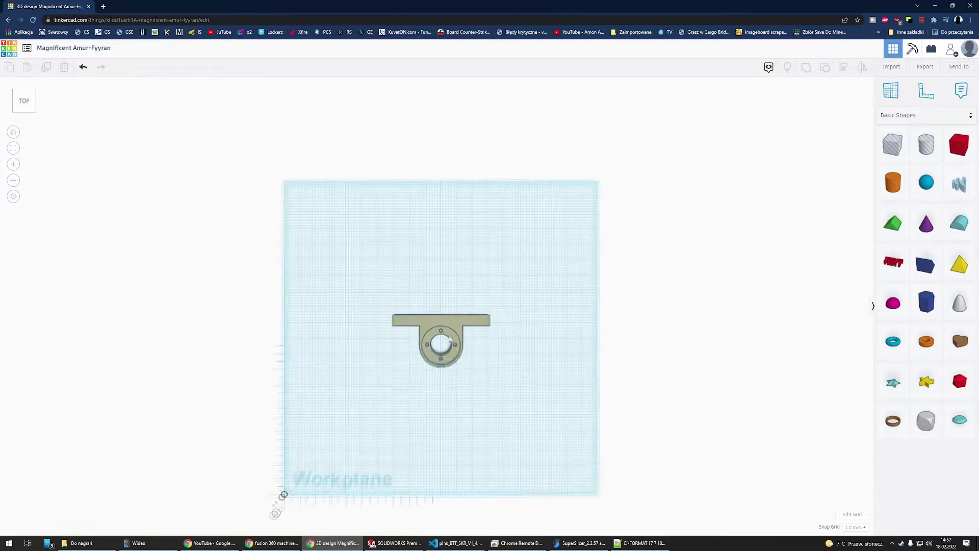
click(450, 338)
scroll(438, 352, down, 5)
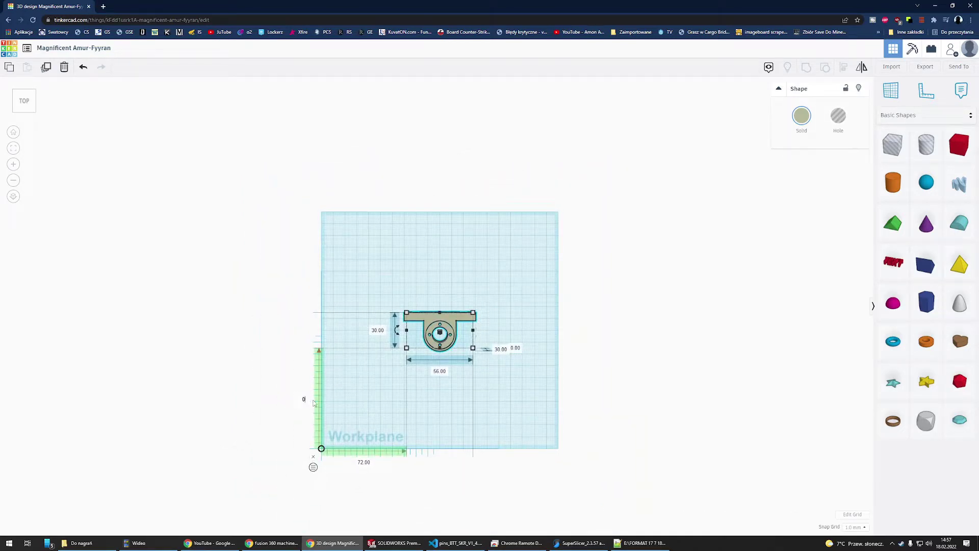
key(Return)
key(Return)
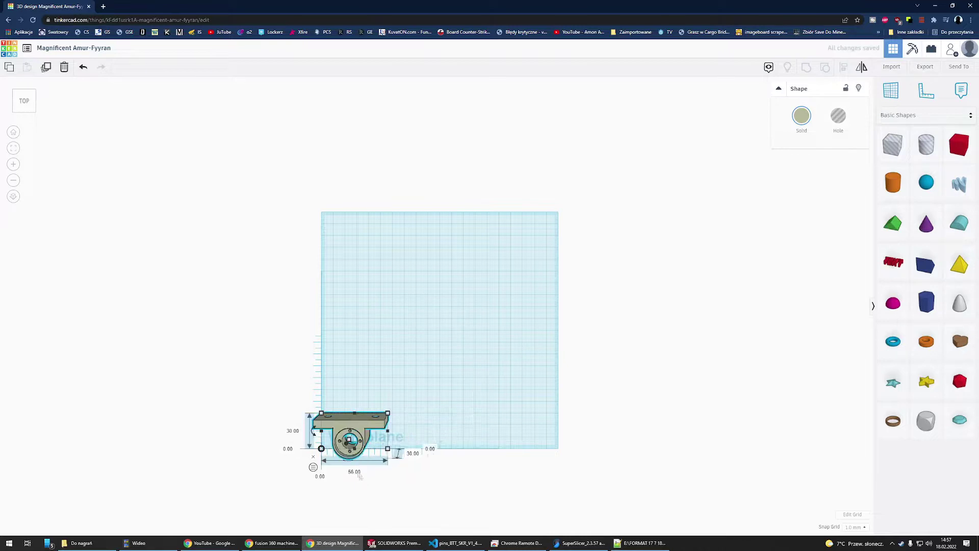
scroll(416, 418, up, 3)
click(417, 418)
Switch to orthographic view, return to an exact top view, and select the bracket.
middle_drag(448, 449, 550, 210)
scroll(551, 210, up, 4)
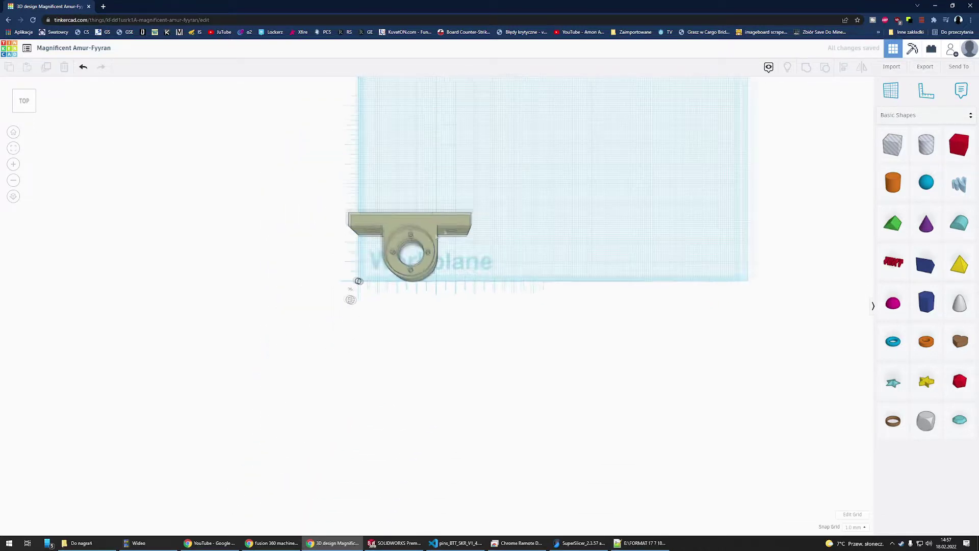
middle_drag(308, 154, 346, 226)
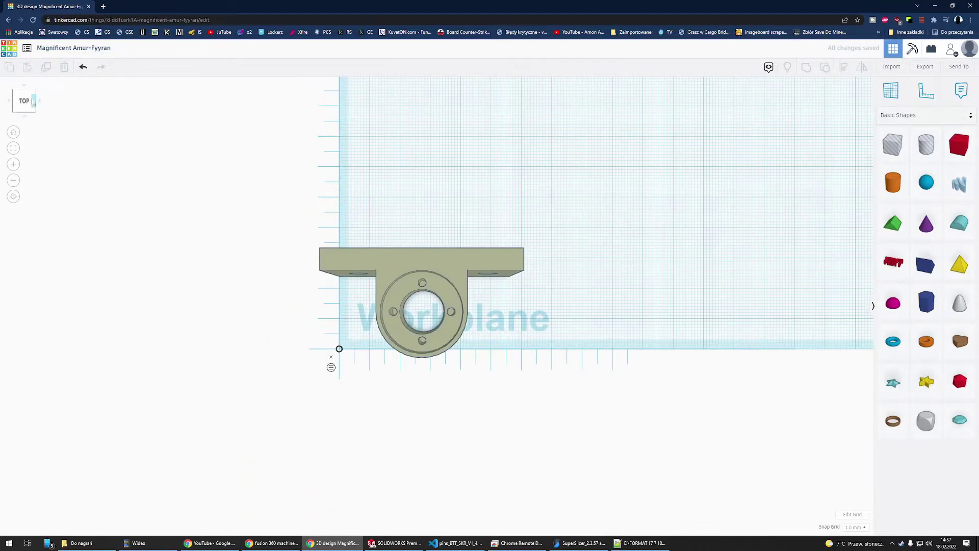
click(13, 198)
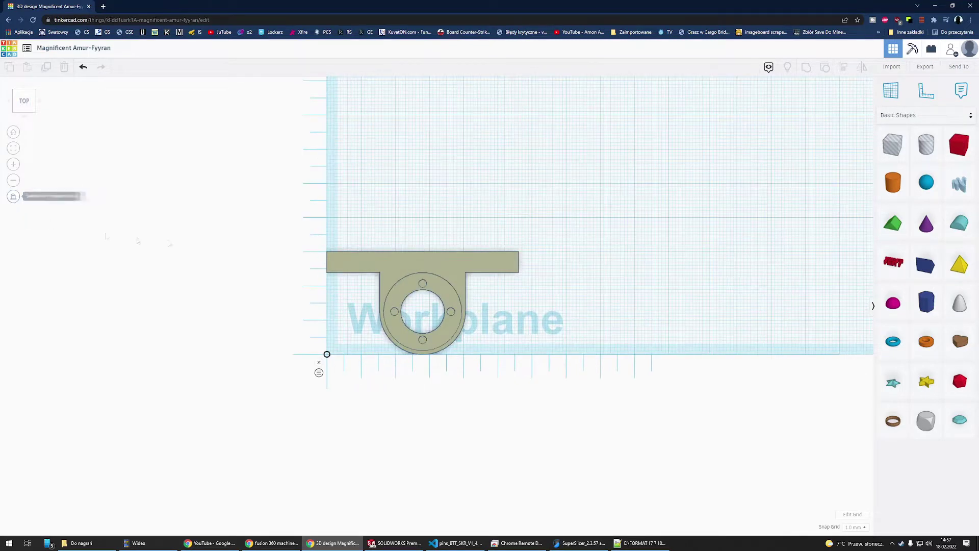
click(14, 199)
click(13, 199)
click(14, 199)
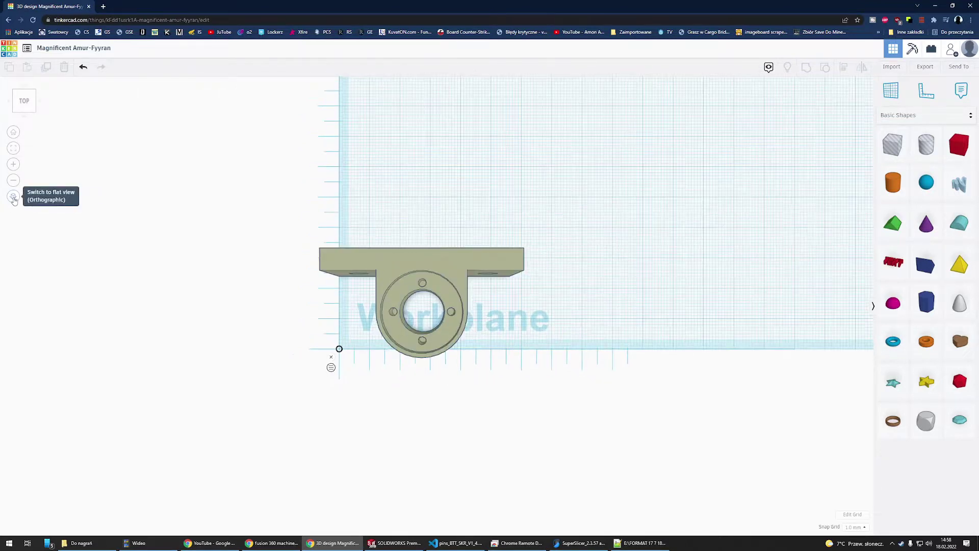
click(14, 199)
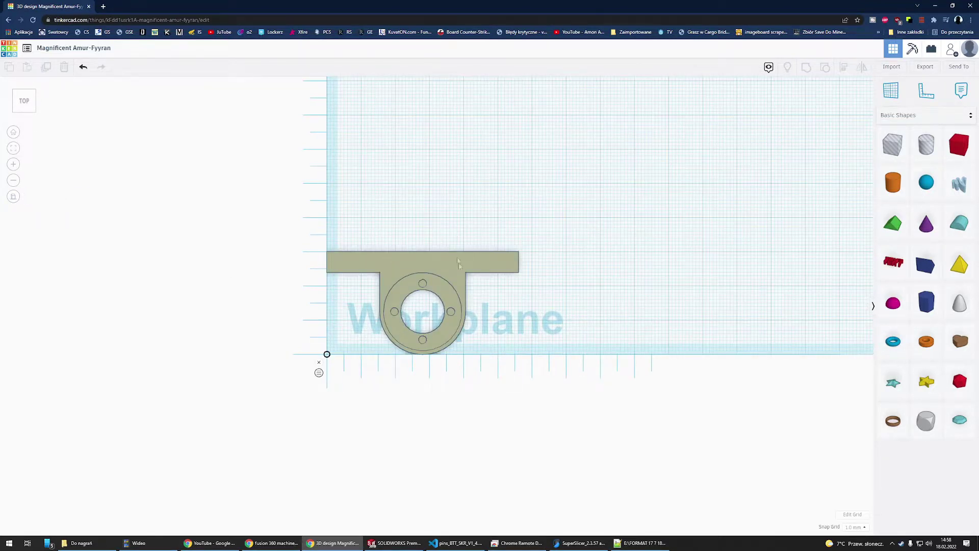
right_drag(478, 340, 533, 331)
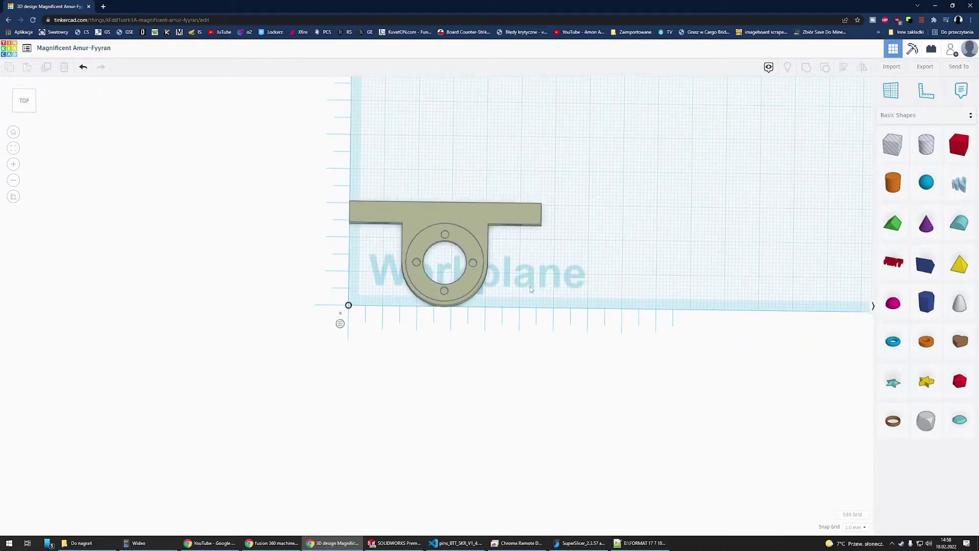
click(25, 101)
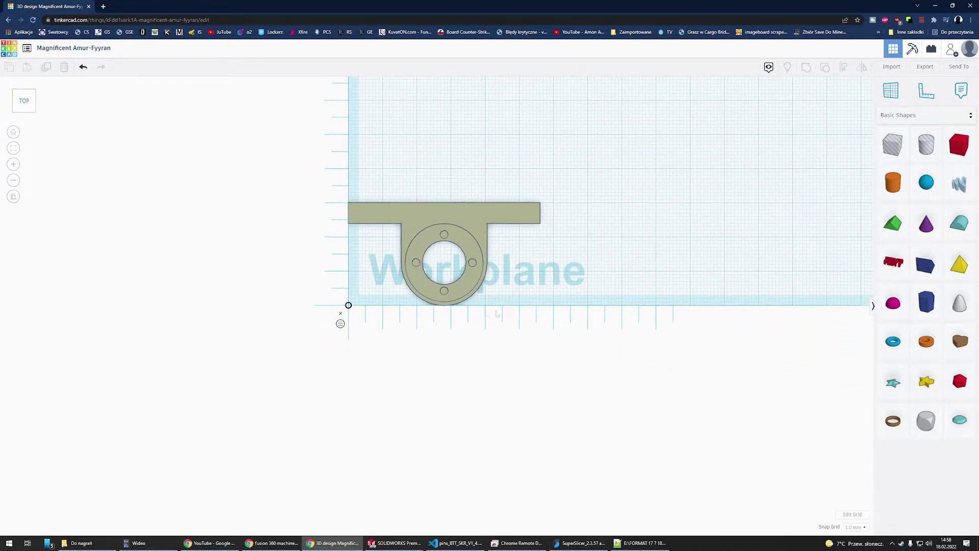
click(452, 239)
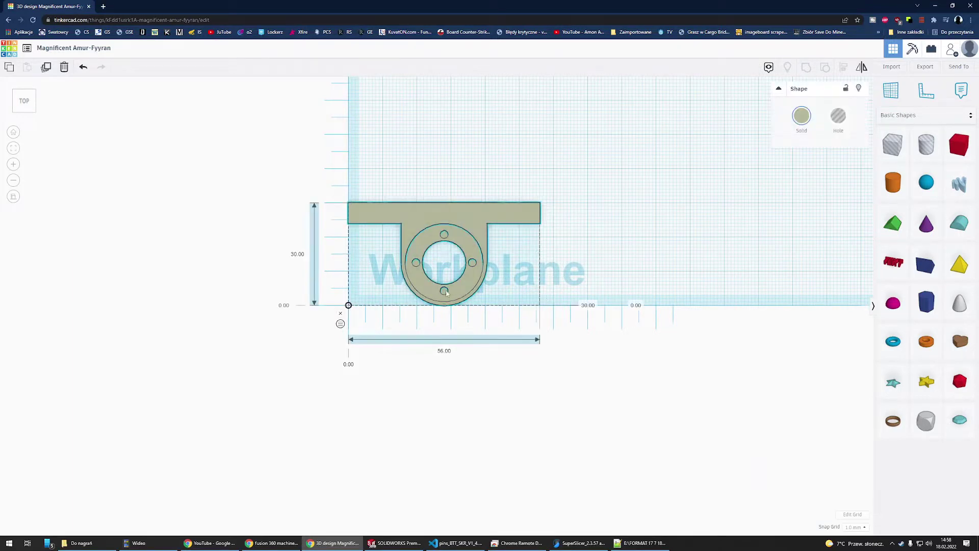
Rotate the bracket -90 degrees so it stands upright.
middle_drag(486, 317, 540, 330)
right_drag(540, 330, 739, 245)
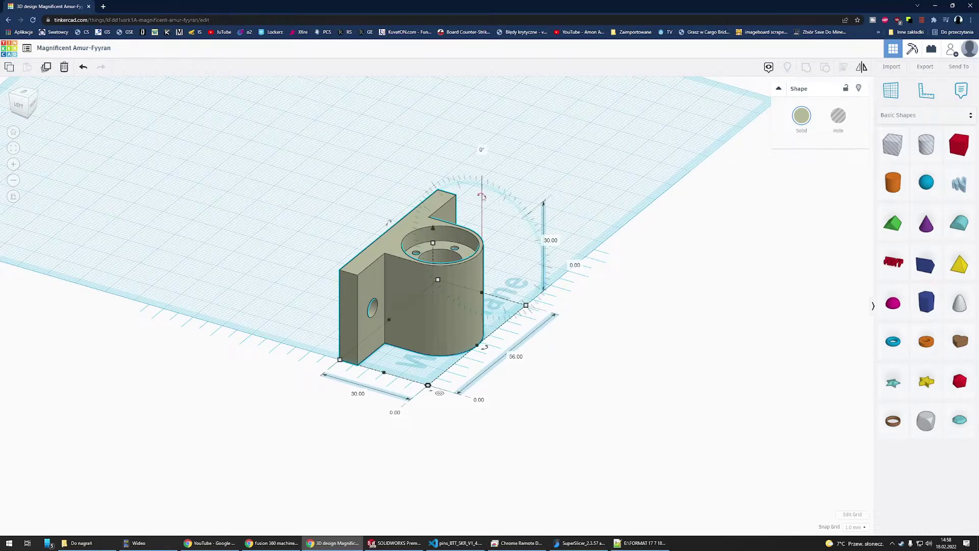
drag(483, 196, 430, 225)
click(619, 389)
From a front view, place a 20 mm Box hole beside the bracket.
right_drag(608, 350, 429, 332)
right_drag(698, 325, 680, 328)
middle_drag(680, 328, 643, 321)
drag(901, 151, 630, 344)
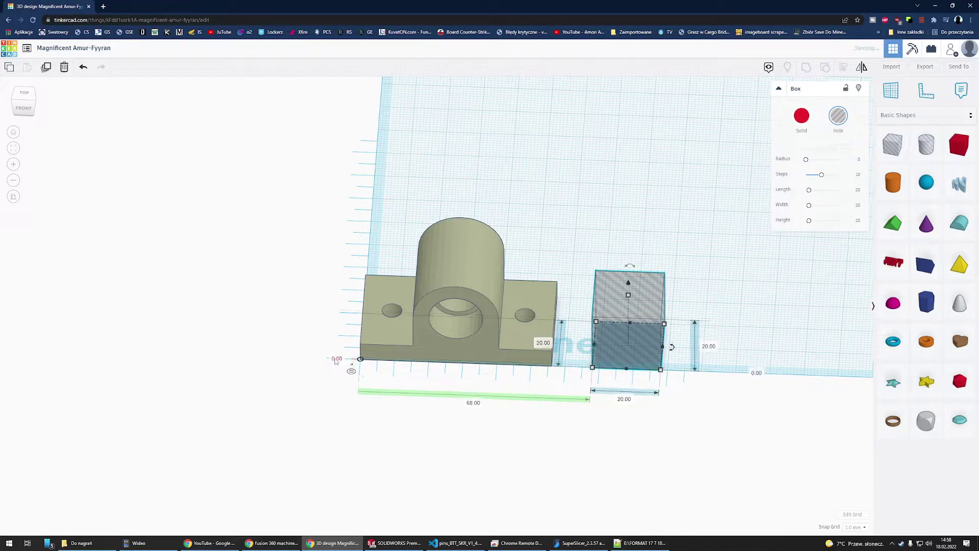
Raise the hole box to 30 mm elevation and make it 56 mm long.
click(400, 341)
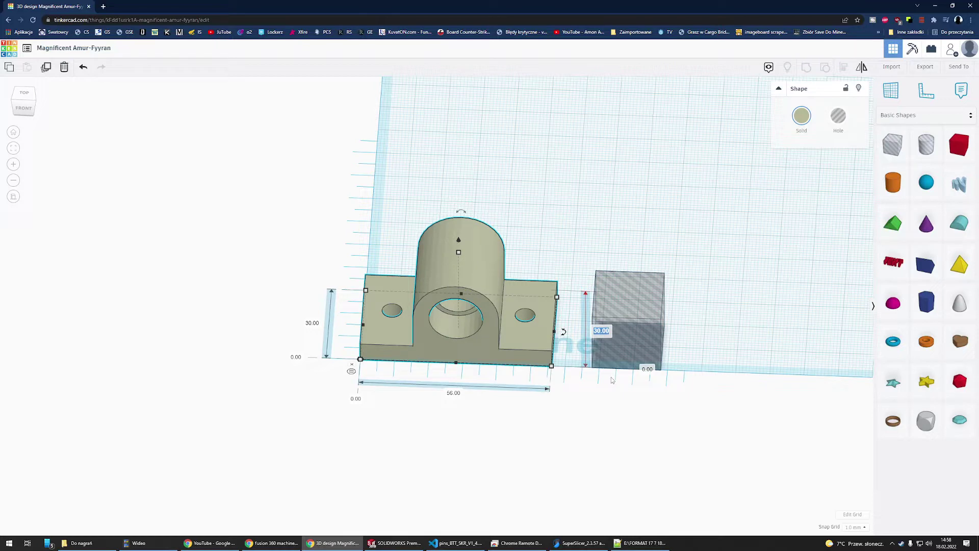
click(705, 313)
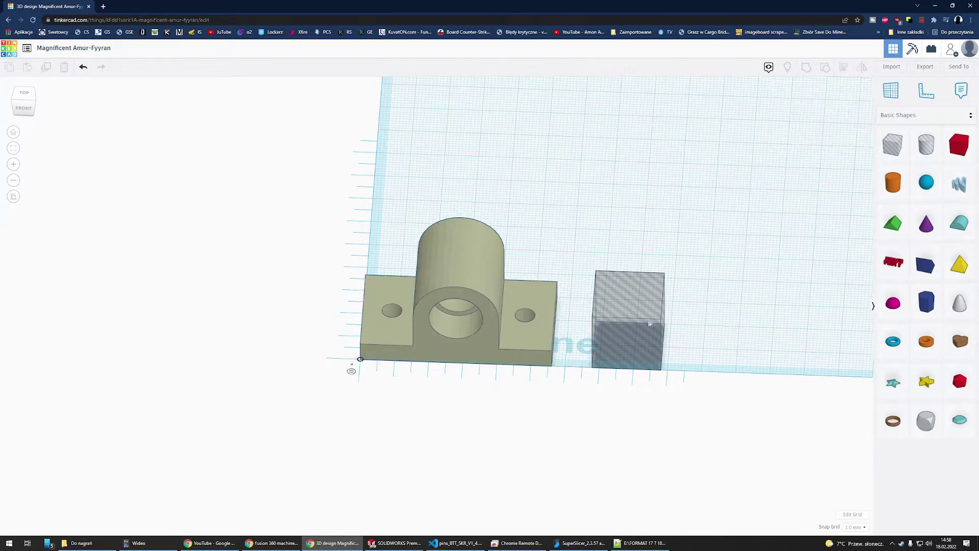
click(637, 331)
click(539, 344)
text(3)
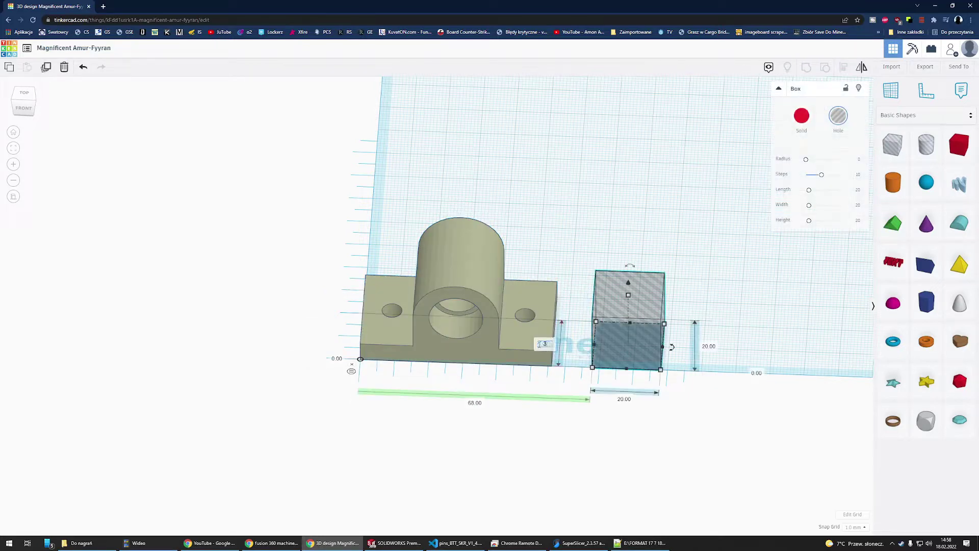
text(0)
key(Return)
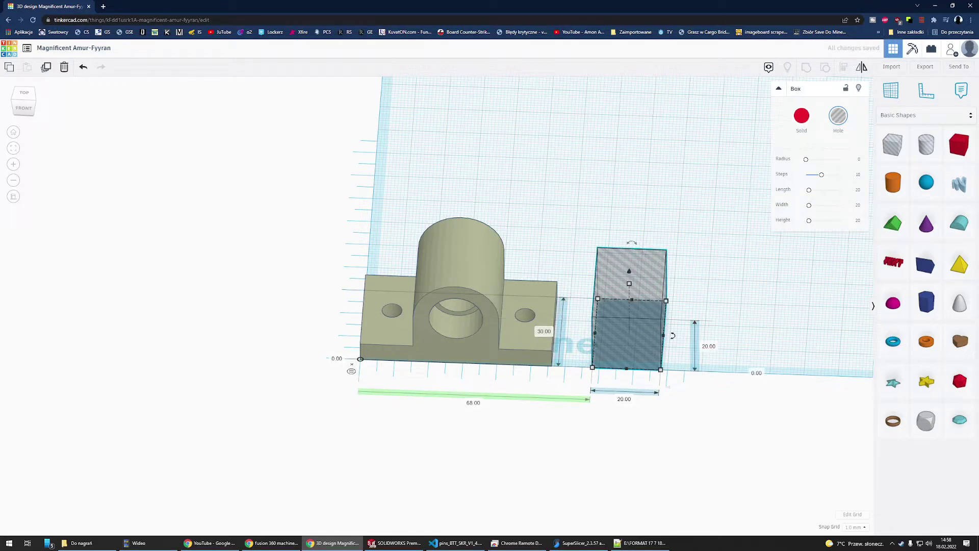
click(626, 400)
text(56)
key(Return)
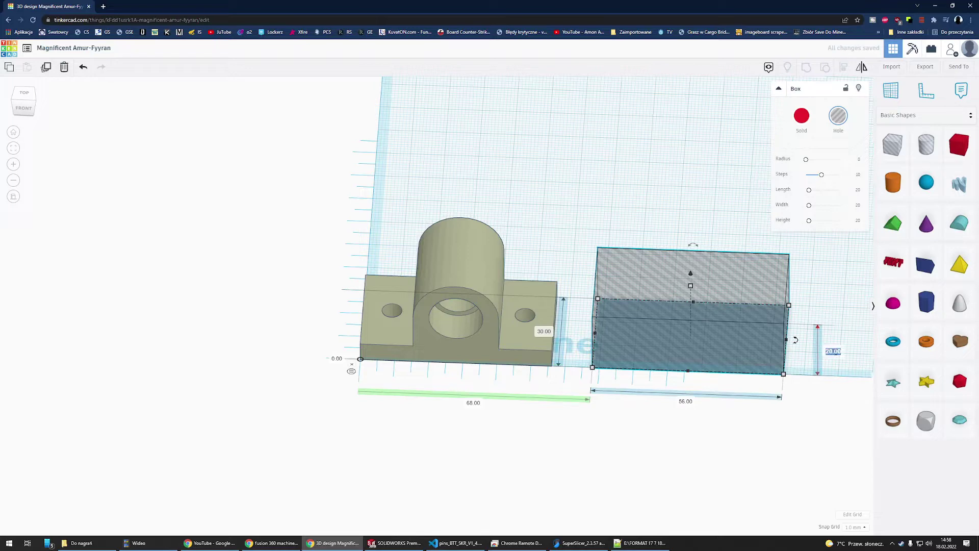
Set the hole box height to 5 mm and its offset to 2 mm under the pillow block.
click(834, 351)
text(5)
key(Return)
click(640, 403)
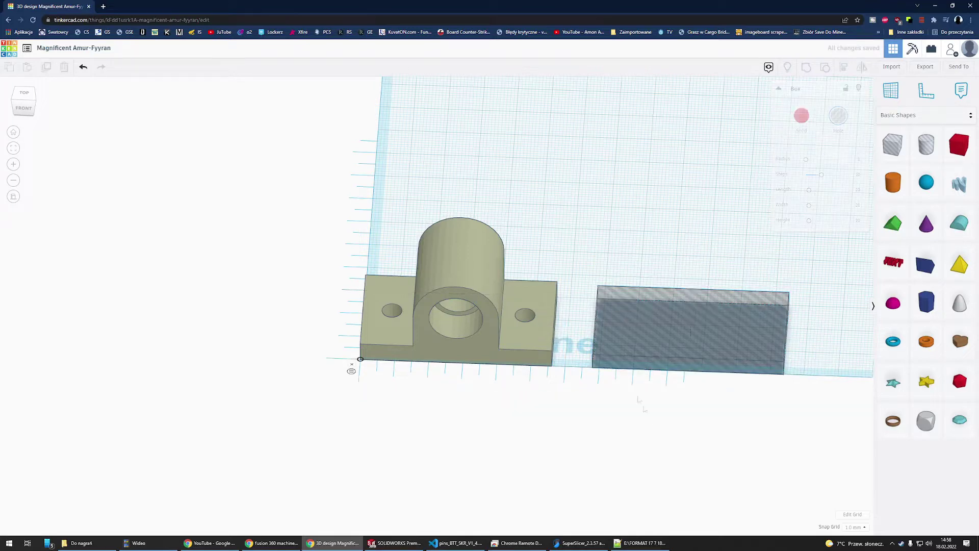
scroll(640, 403, up, 4)
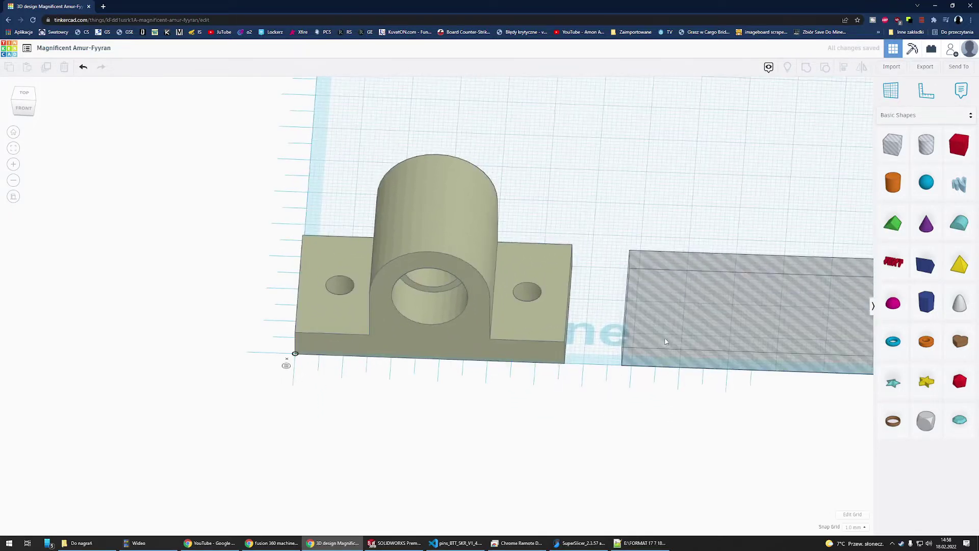
click(650, 348)
click(456, 413)
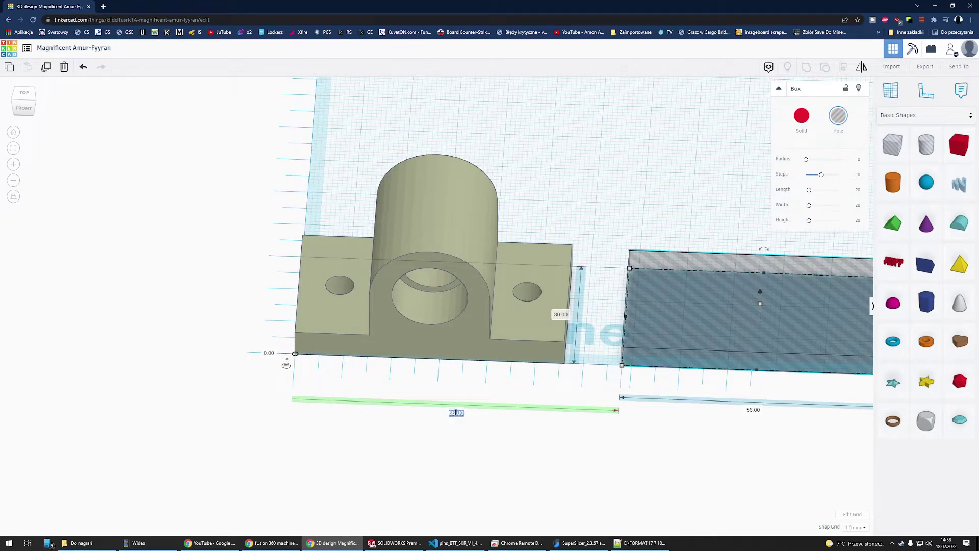
text(2)
key(Return)
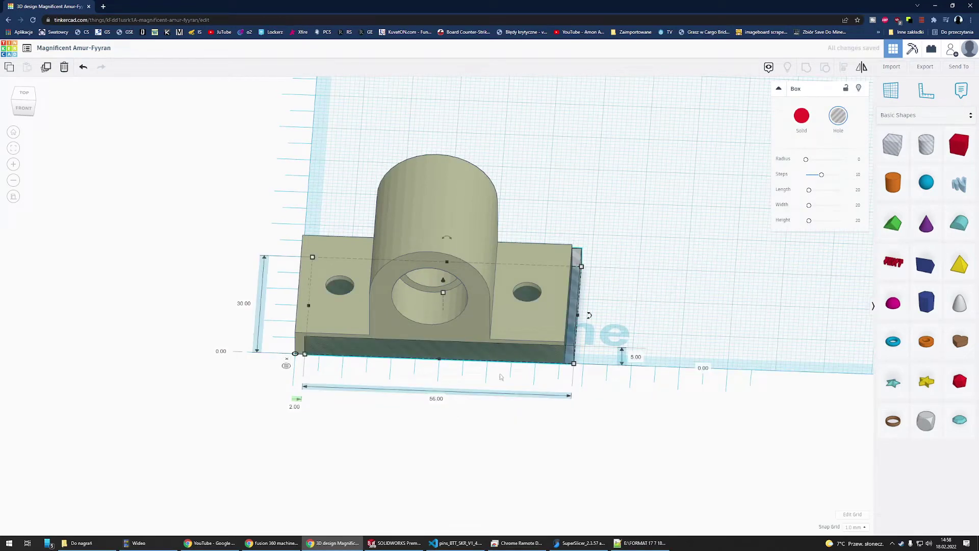
From the front view, change the hole box height to 6 mm.
click(24, 111)
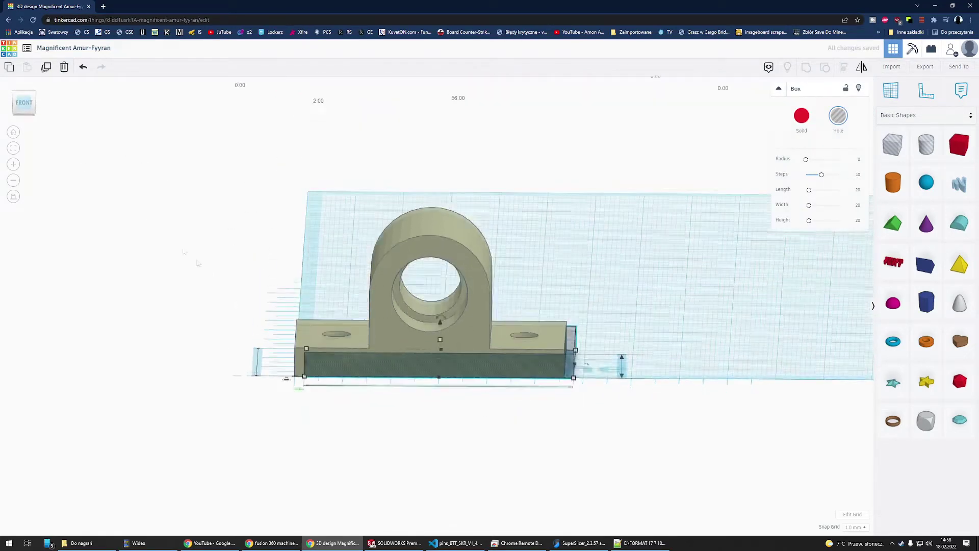
scroll(526, 411, up, 5)
scroll(531, 413, up, 4)
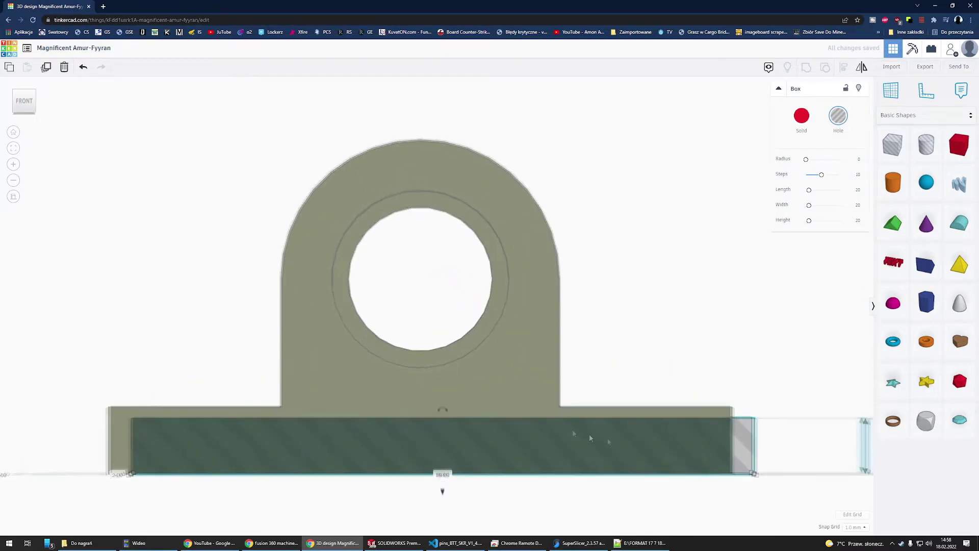
scroll(739, 441, down, 3)
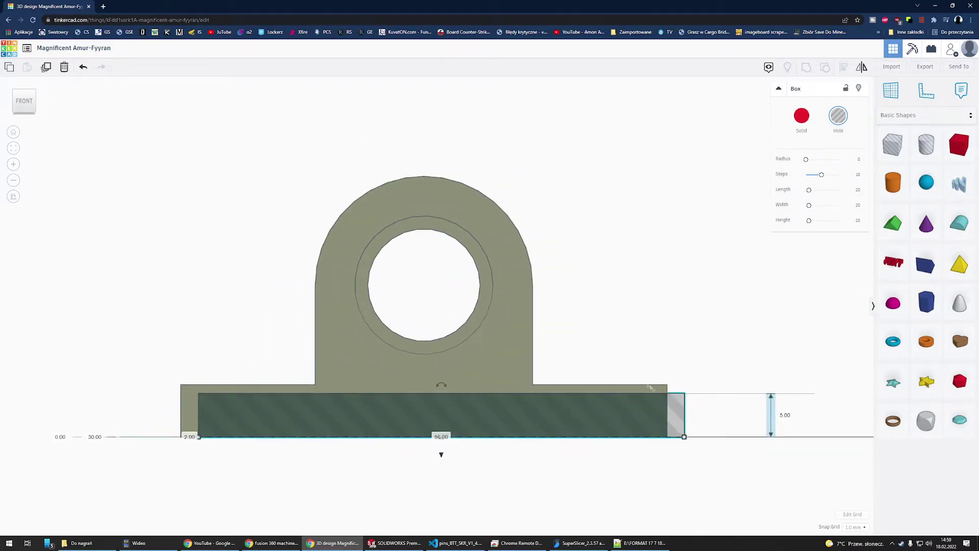
click(646, 383)
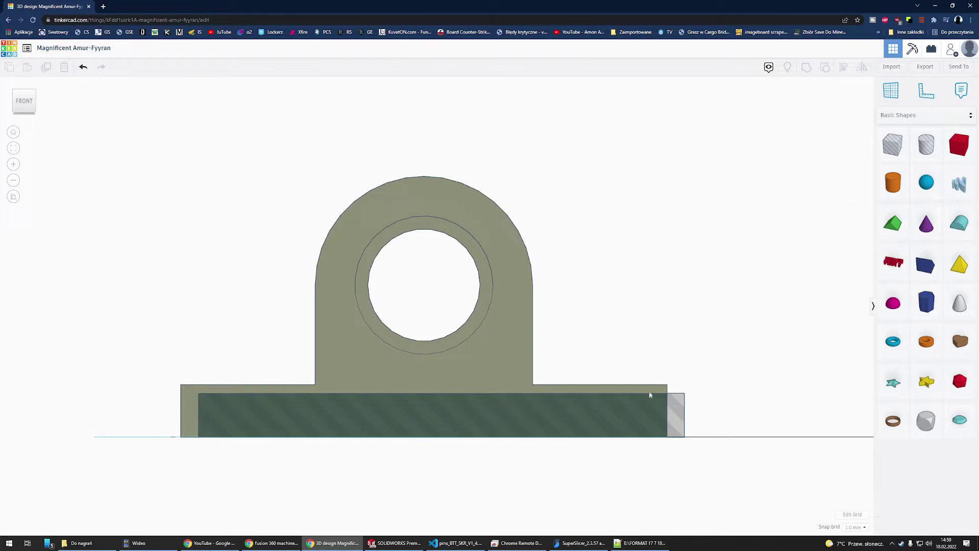
click(673, 406)
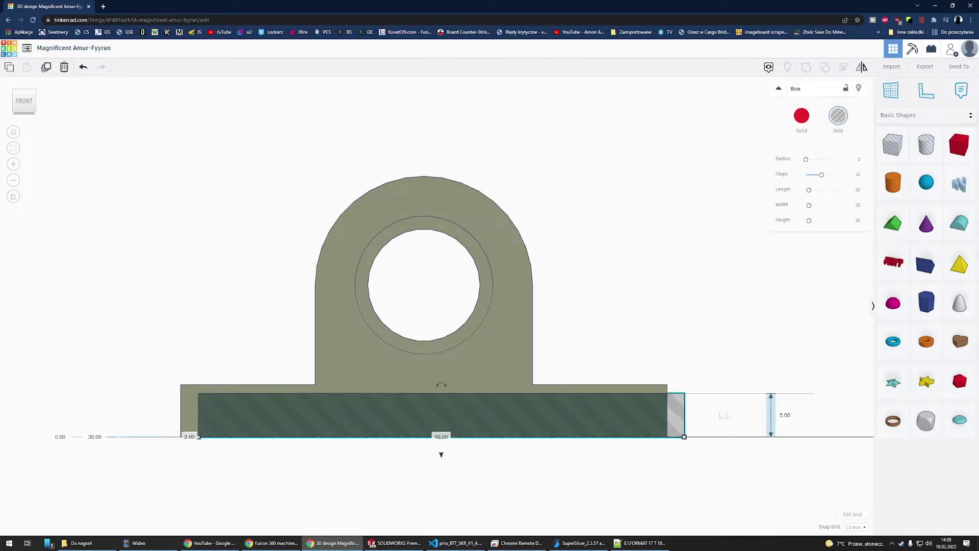
key(Return)
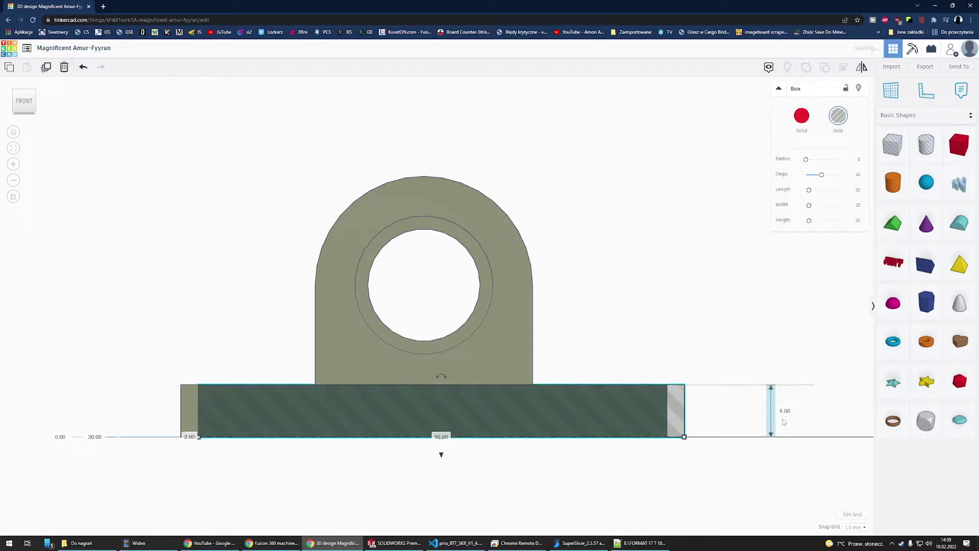
Check the hole box from above and the right, then set its offset to 0.
scroll(759, 405, up, 3)
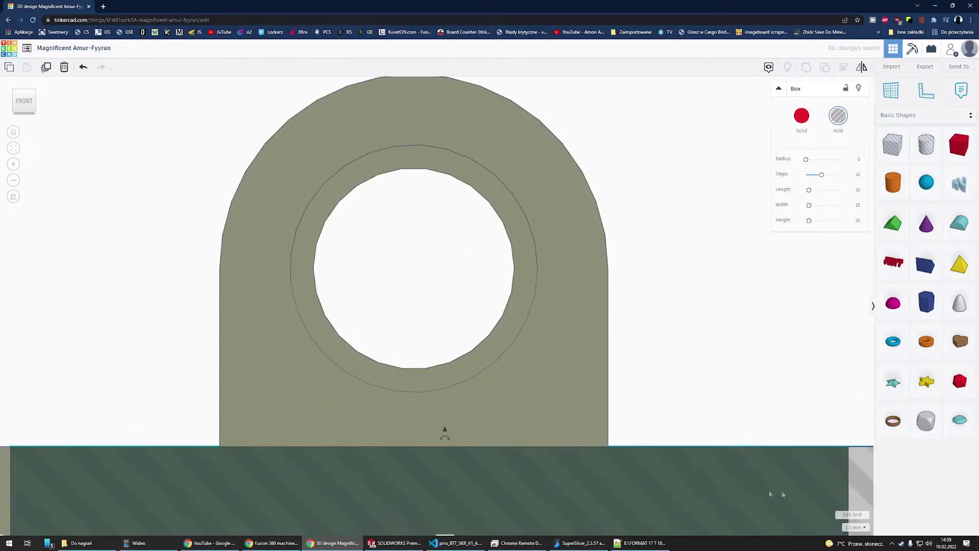
scroll(640, 342, down, 3)
scroll(586, 286, down, 2)
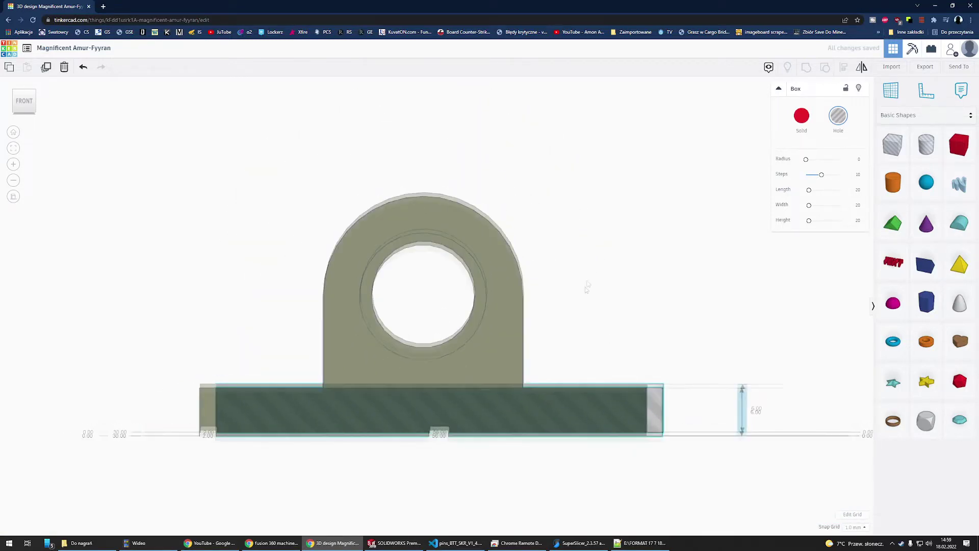
right_drag(579, 310, 542, 368)
right_drag(545, 318, 606, 280)
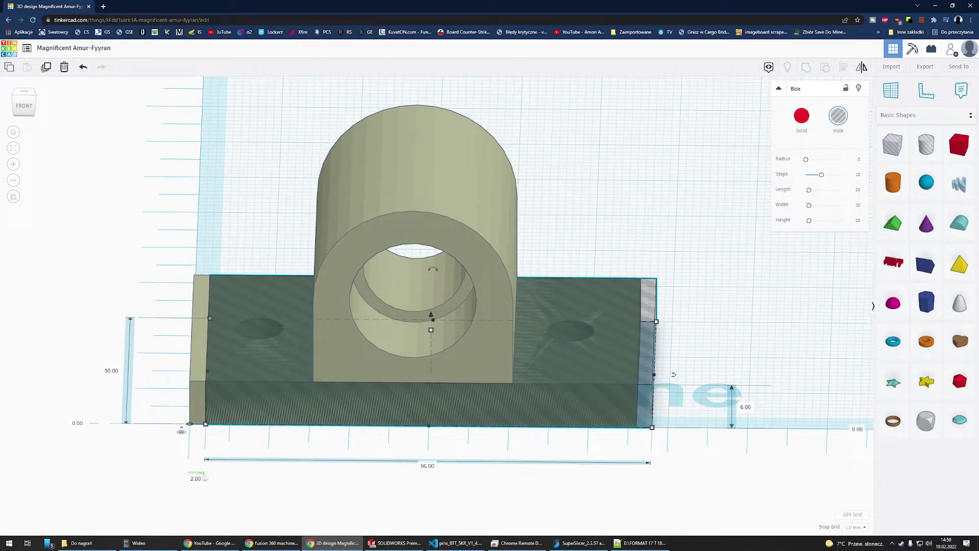
text(0)
key(Return)
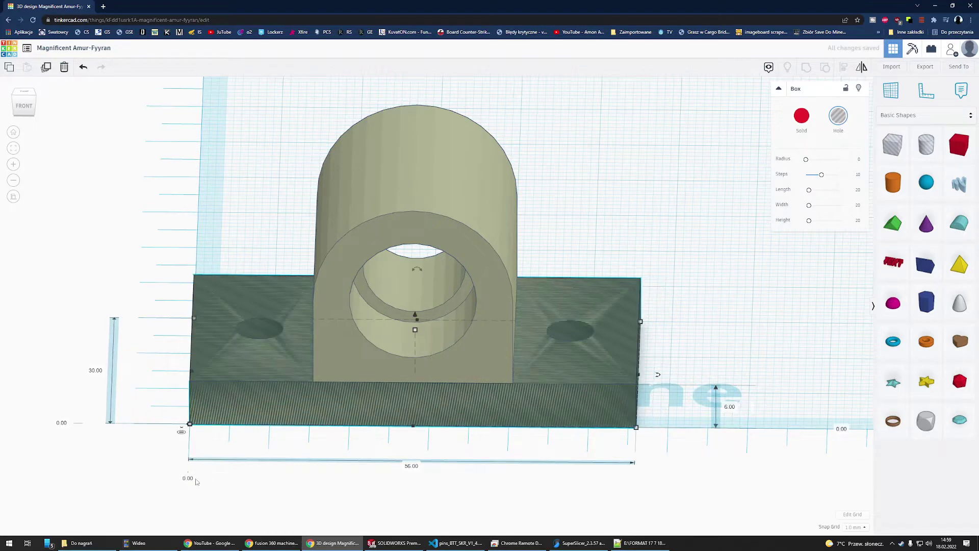
click(143, 144)
Duplicate the pillow block with Ctrl+C/Ctrl+V and move the copy to the back right.
scroll(335, 251, down, 5)
drag(220, 168, 616, 411)
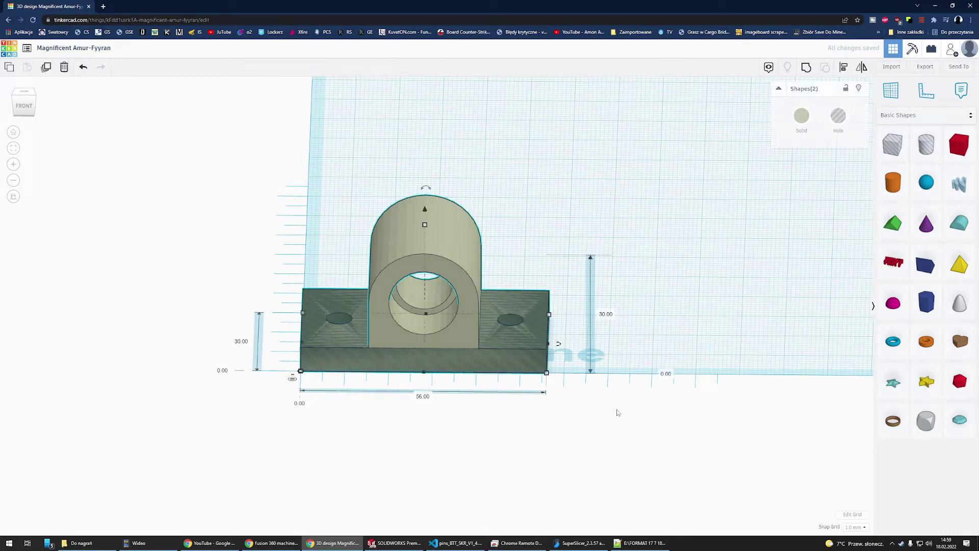
click(633, 182)
scroll(604, 203, down, 3)
click(456, 292)
key(ctrl+c)
key(ctrl+v)
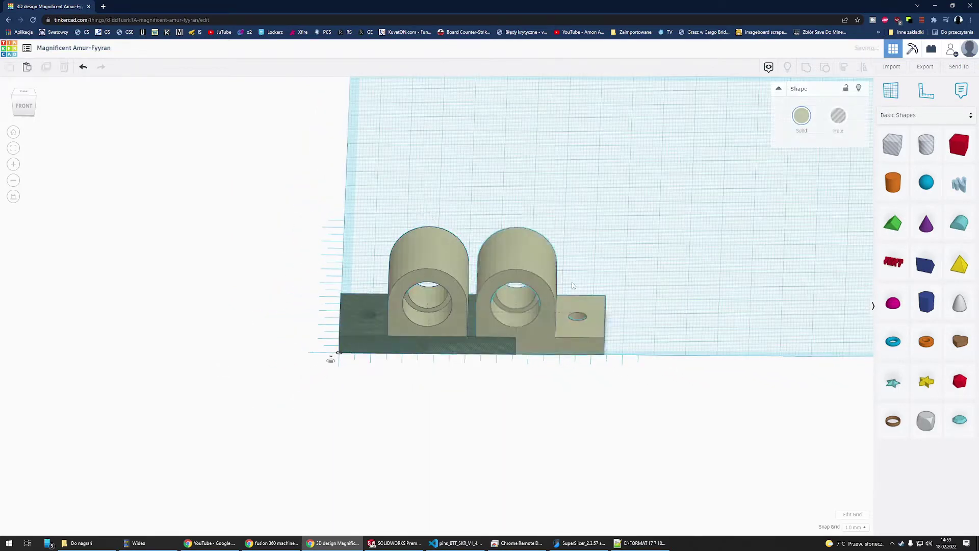
drag(531, 282, 688, 195)
click(597, 332)
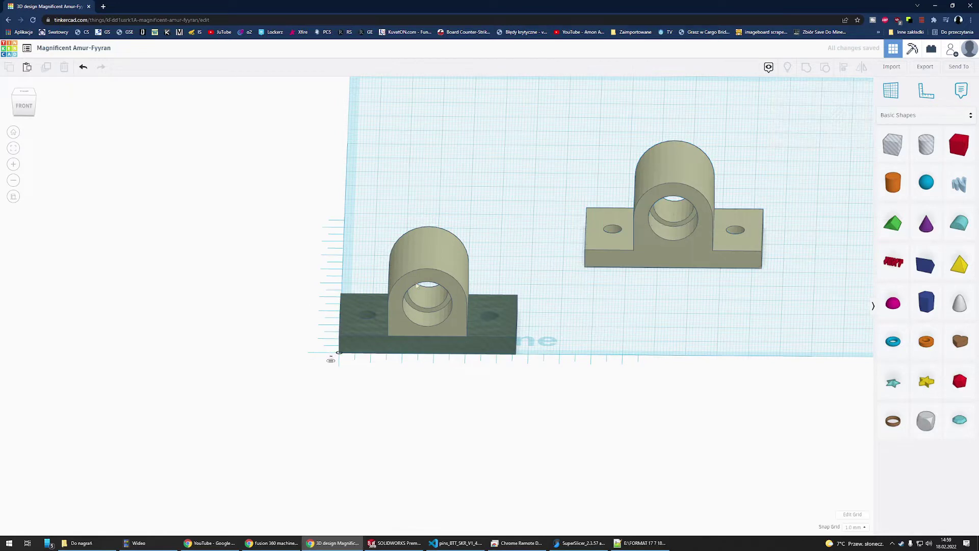
right_drag(416, 286, 533, 286)
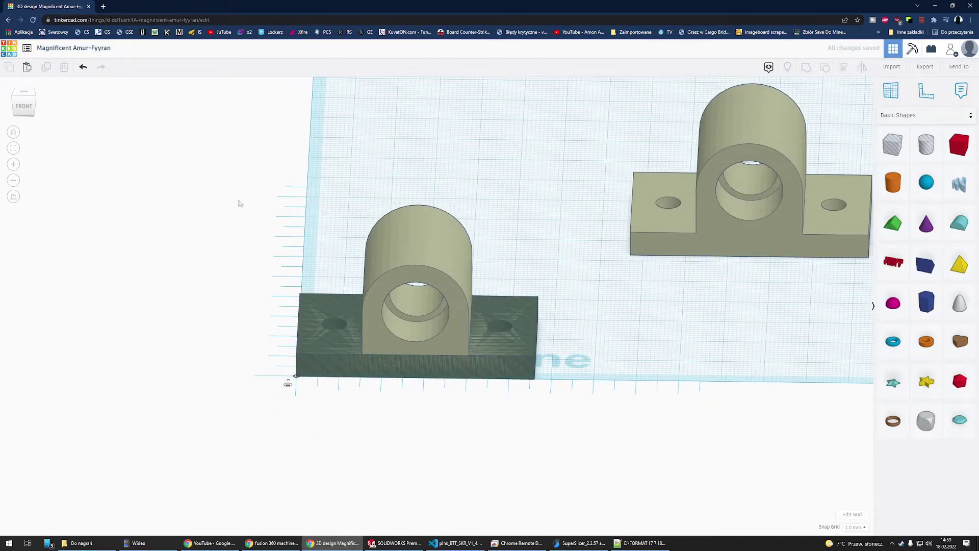
Group the front block with the hole box to cut its base, then move the copy closer.
drag(240, 203, 582, 450)
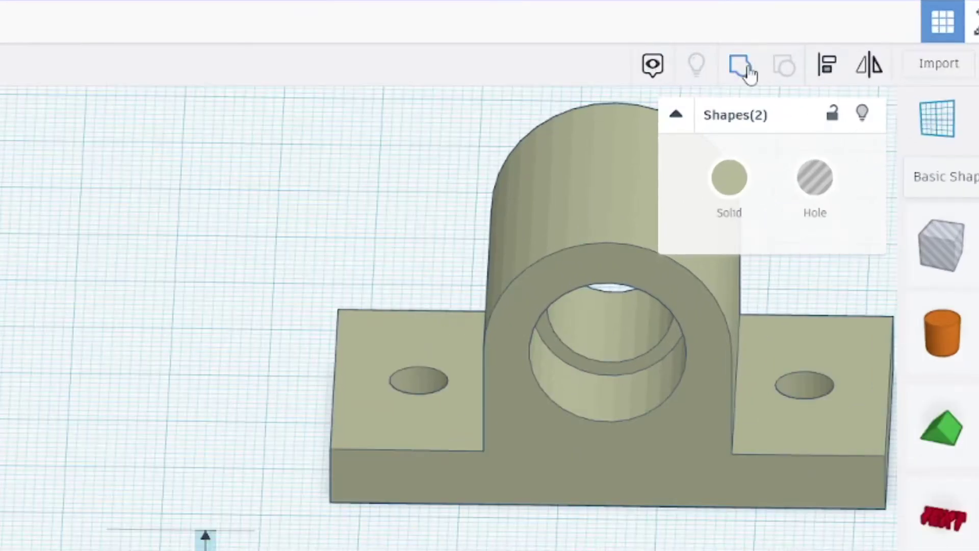
click(811, 70)
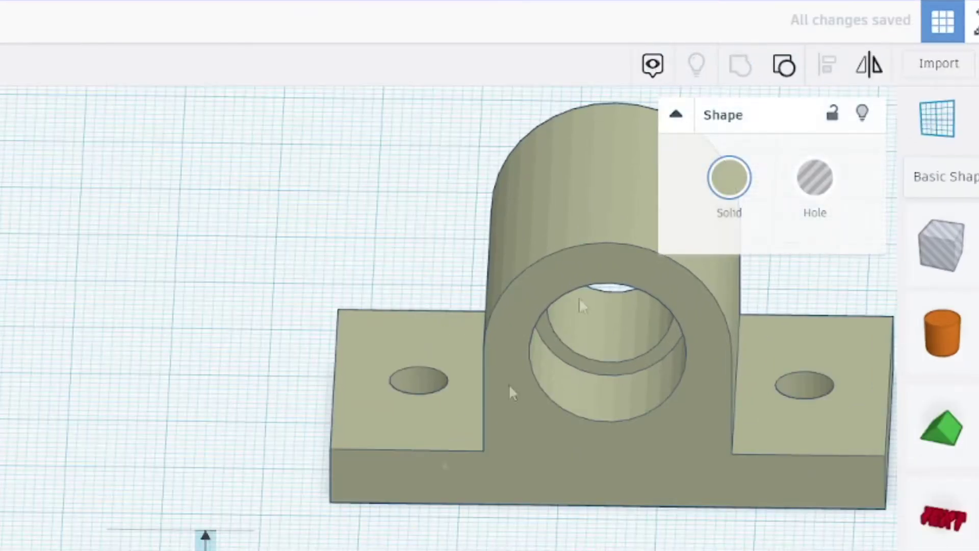
click(429, 394)
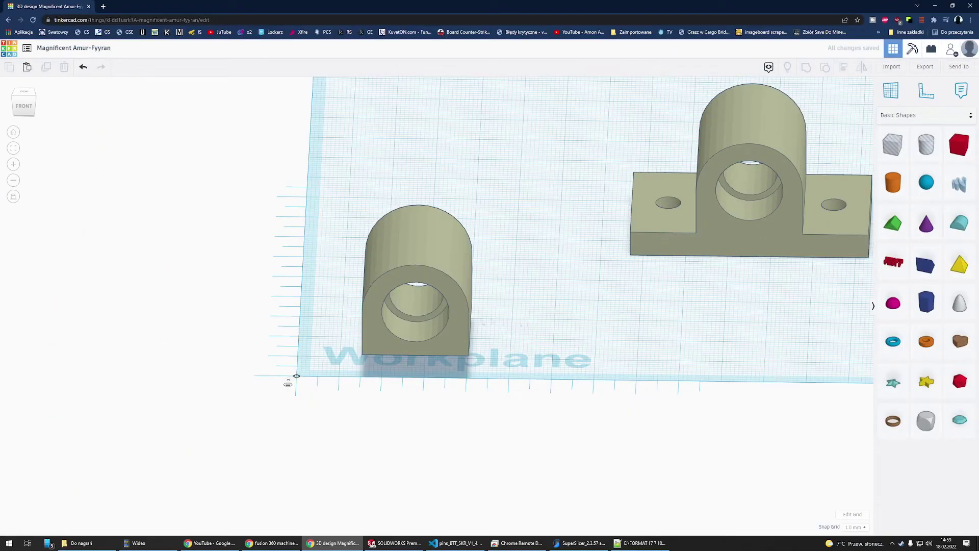
click(466, 327)
click(654, 294)
drag(675, 234, 614, 358)
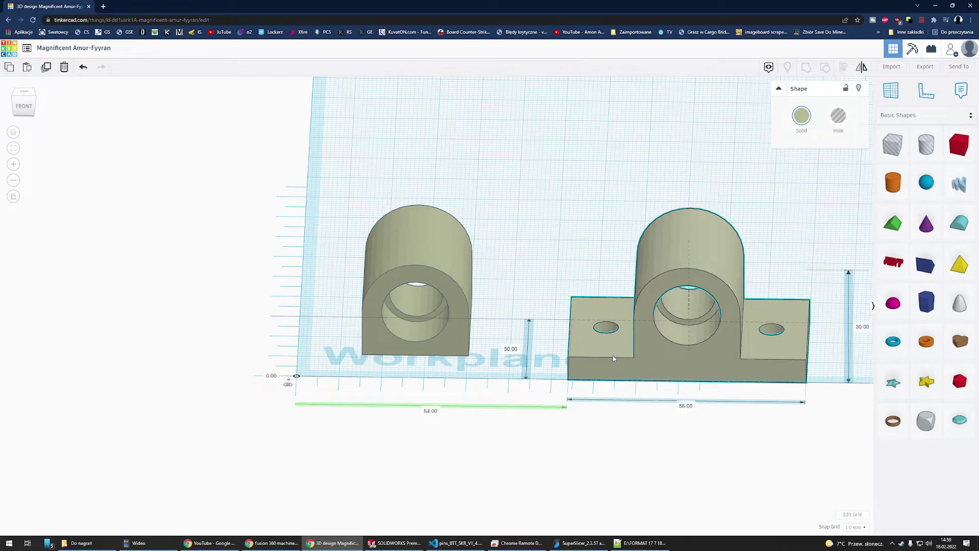
click(623, 484)
scroll(760, 332, down, 3)
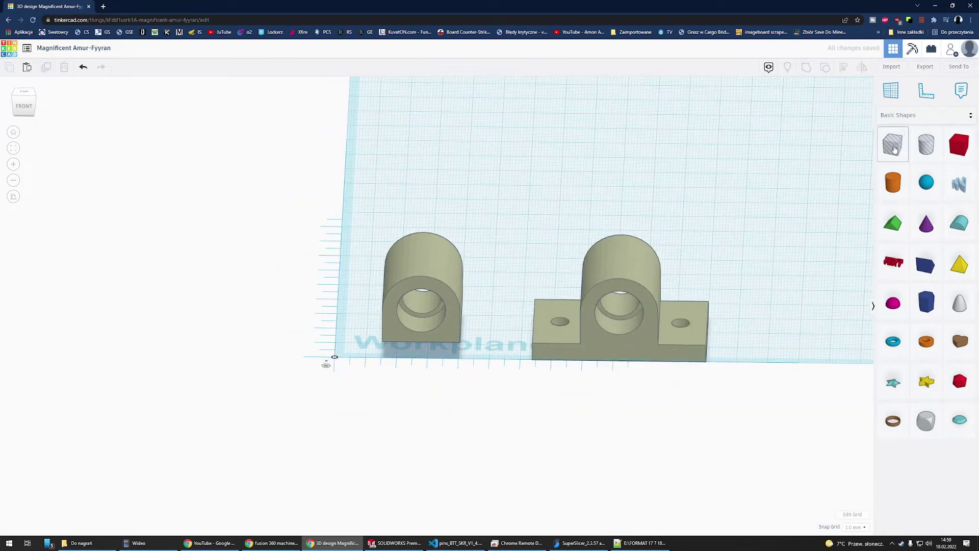
Add a new hole box with 30 mm elevation and 56 mm length.
drag(894, 149, 775, 321)
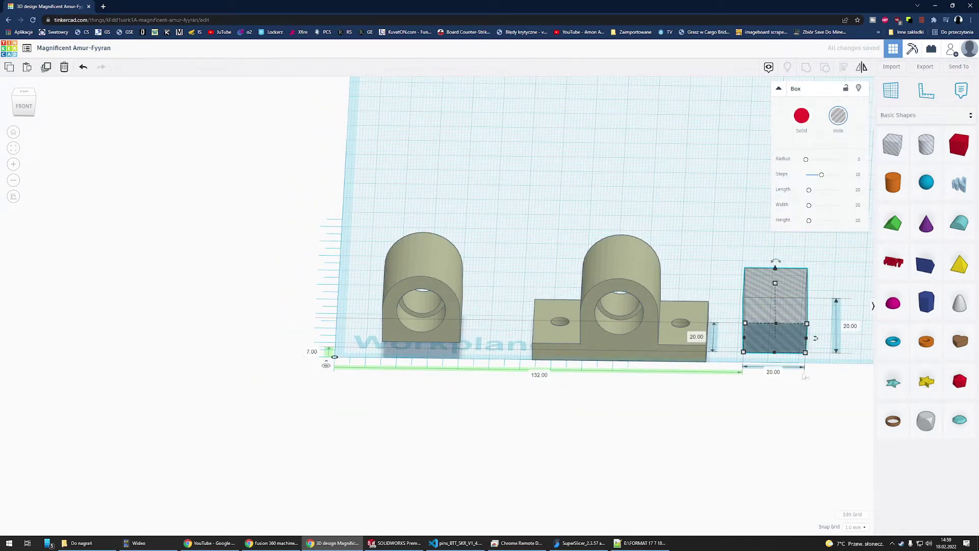
scroll(814, 367, down, 3)
scroll(765, 402, up, 4)
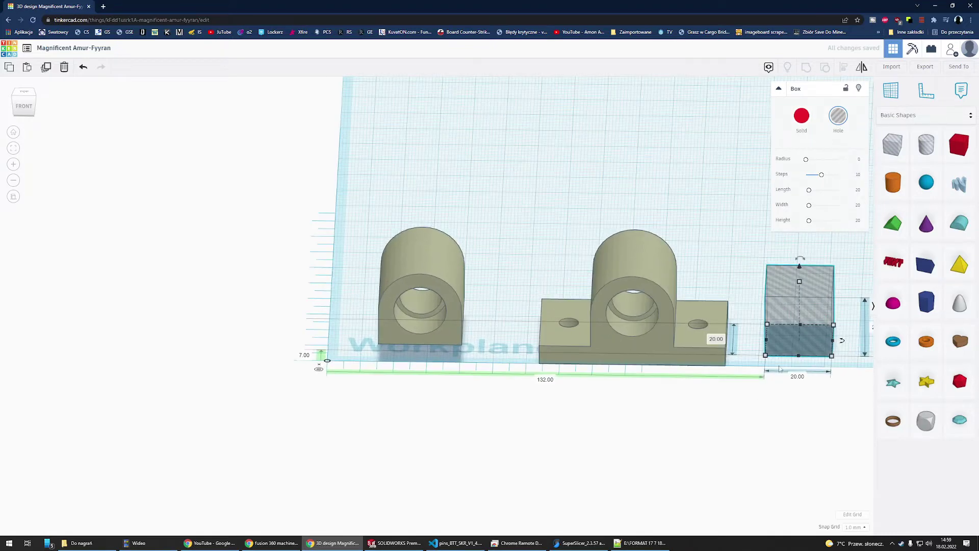
click(590, 348)
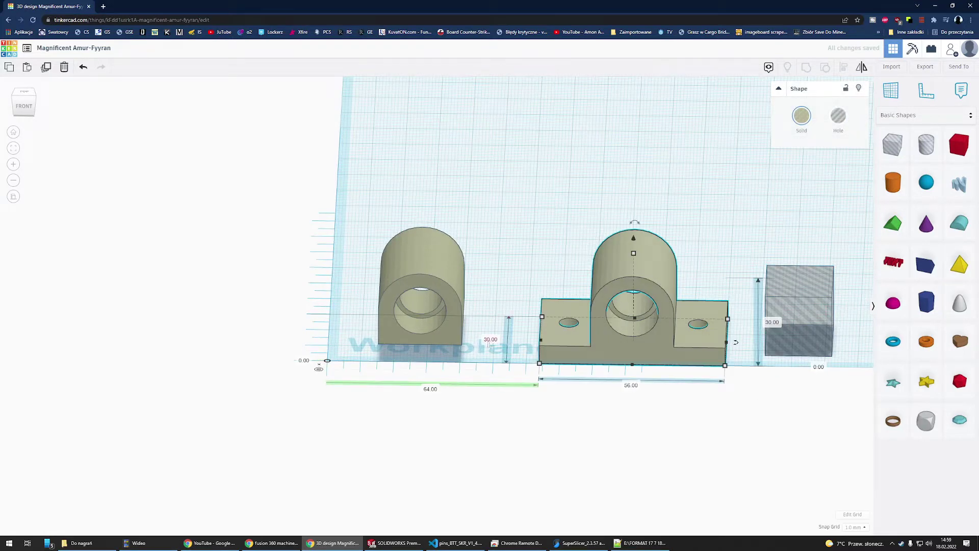
scroll(705, 365, down, 2)
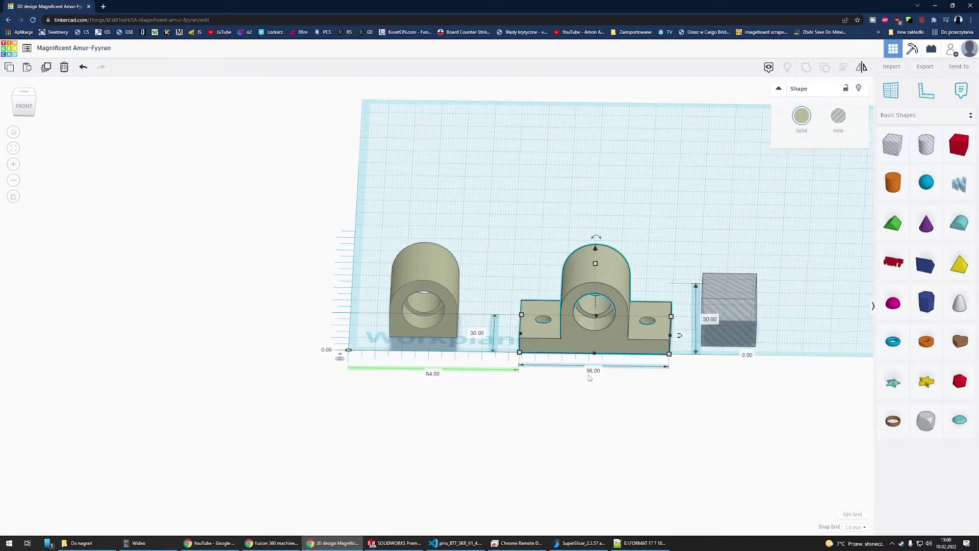
click(723, 340)
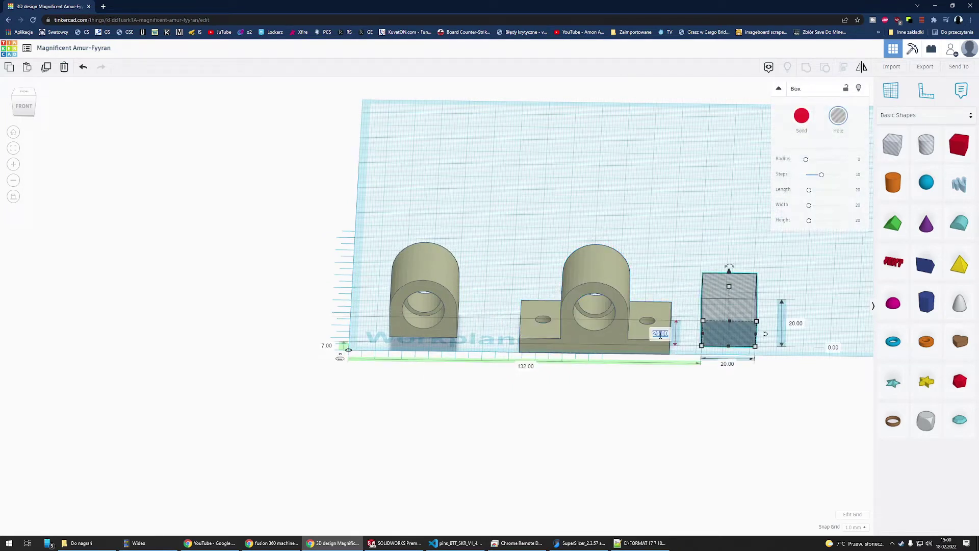
text(30)
key(Return)
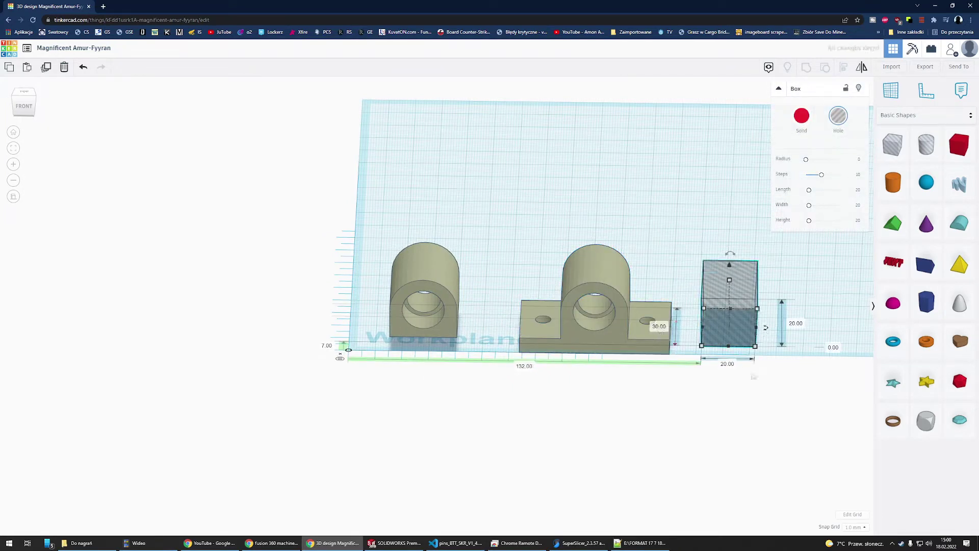
key(Return)
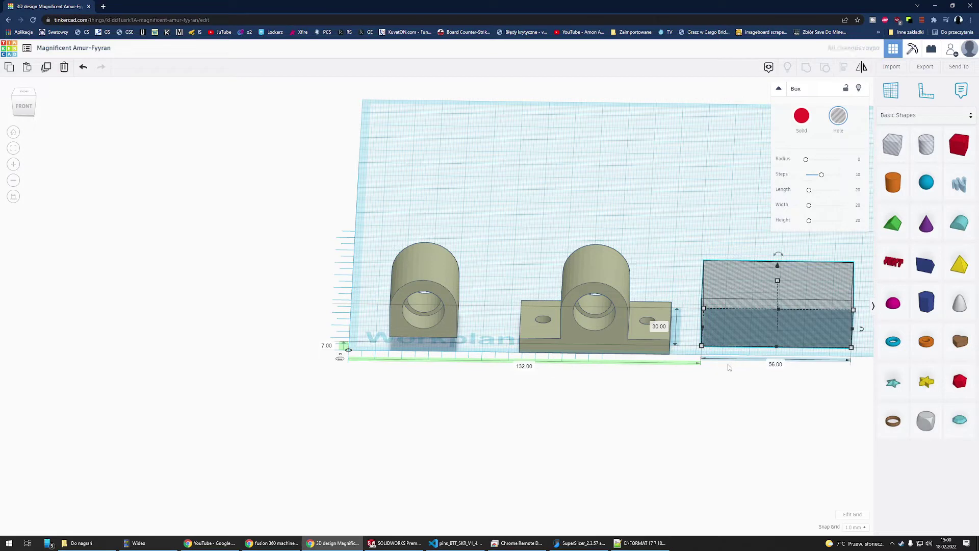
Compare it with the pillow block and set the hole box elevation to 0.
click(593, 346)
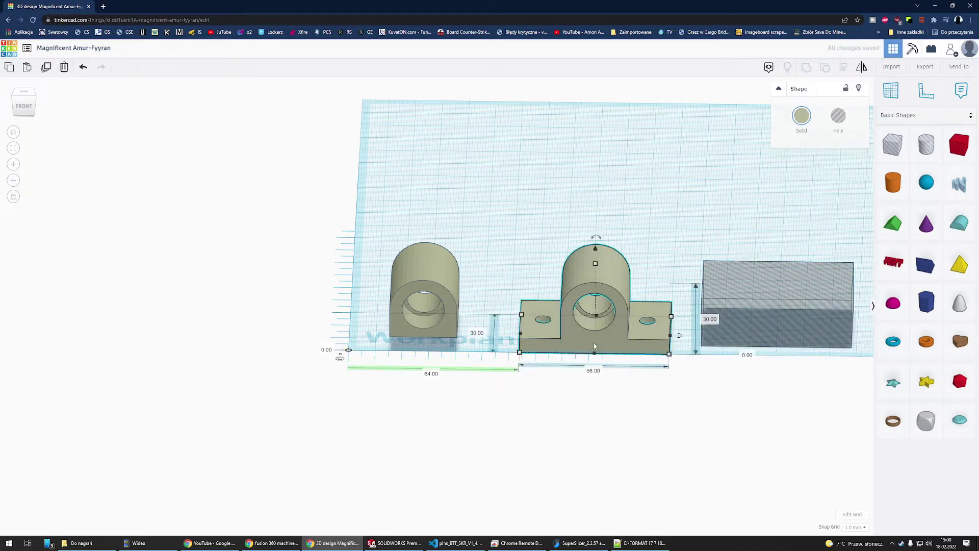
click(754, 344)
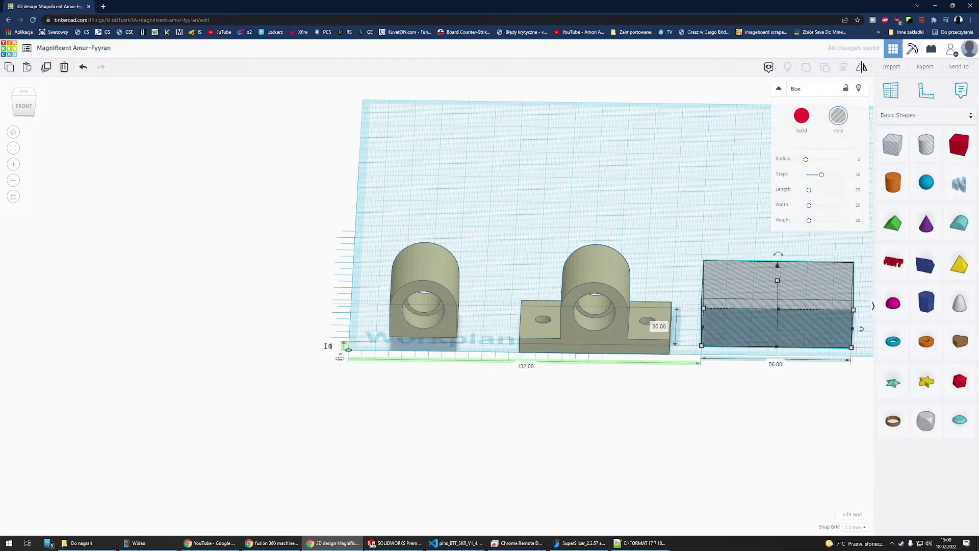
click(326, 345)
text(0)
key(Return)
click(575, 348)
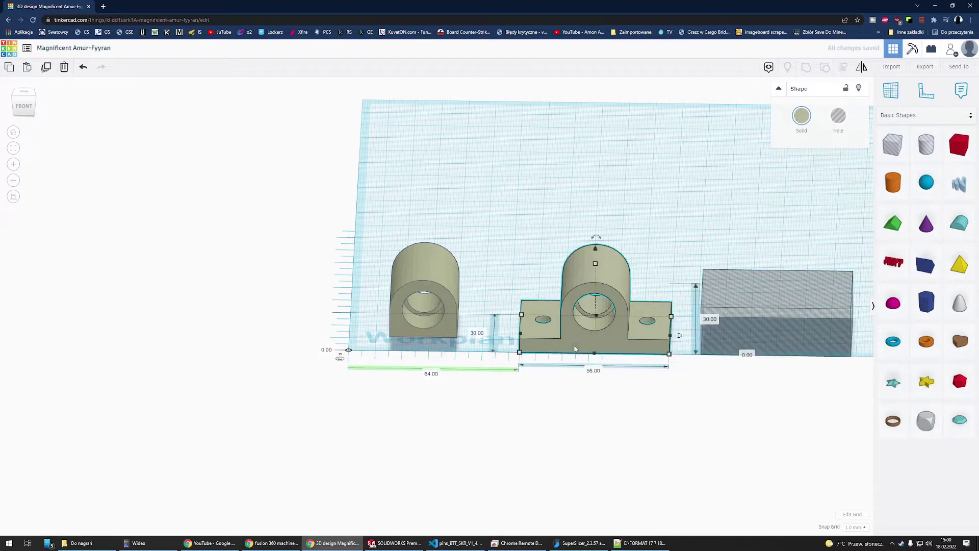
scroll(683, 382, down, 4)
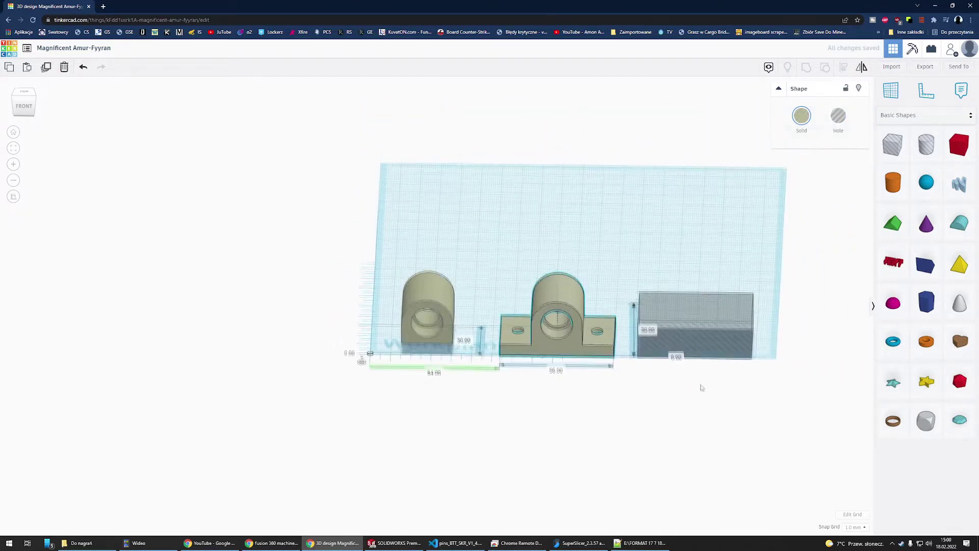
Move the hole box 64 mm along so it sits over the pillow block copy.
right_drag(593, 325, 601, 408)
scroll(632, 429, up, 4)
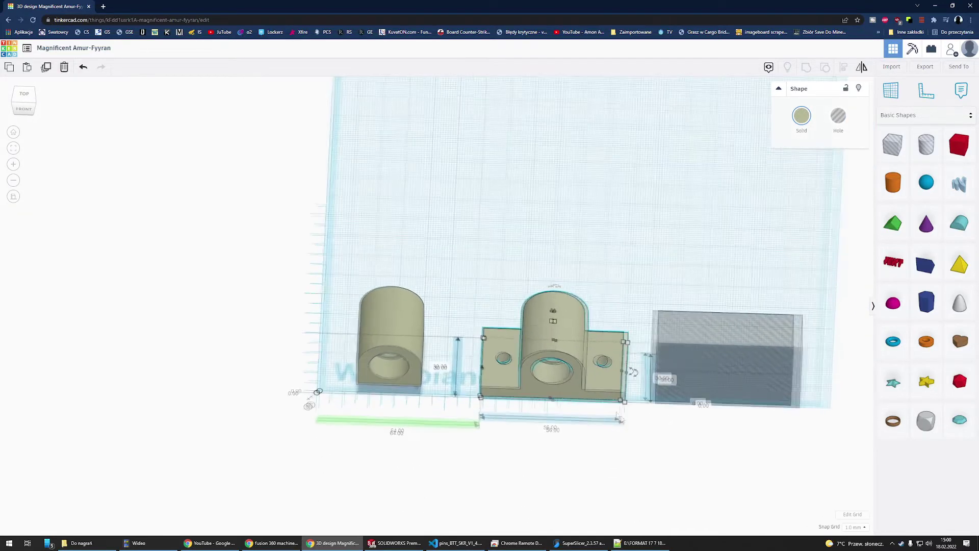
middle_drag(658, 444, 633, 402)
click(719, 331)
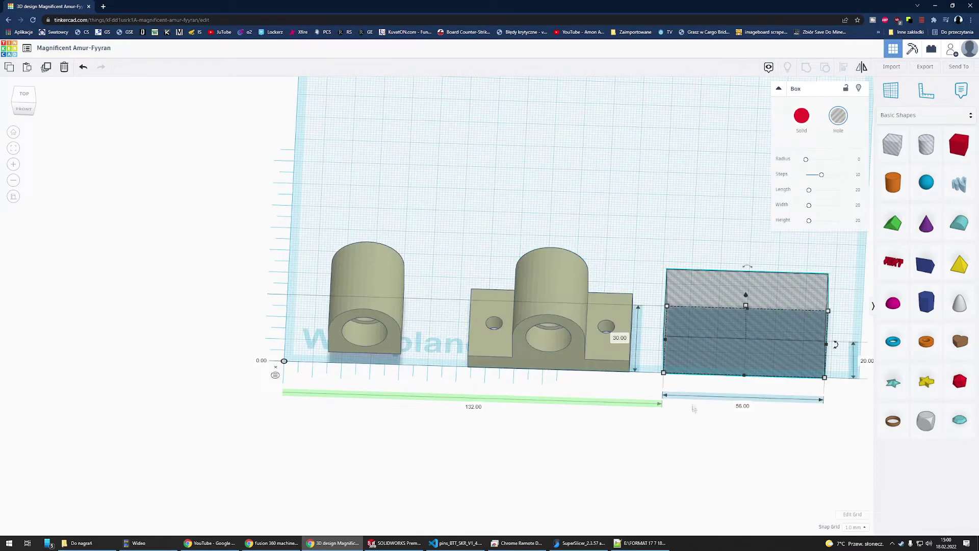
click(475, 407)
text(64)
key(Return)
Lift the hole box 6 mm off the workplane and make it 25 mm tall.
scroll(478, 408, up, 2)
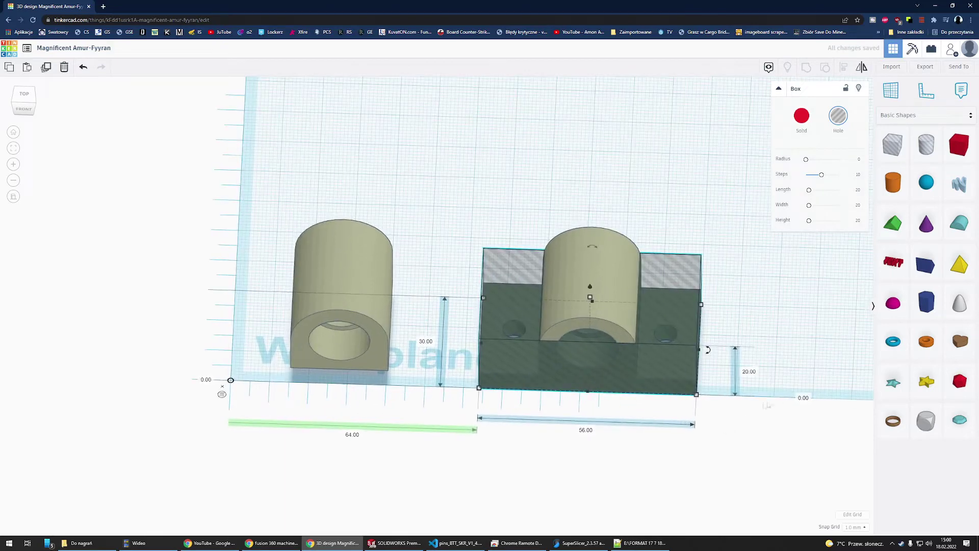
right_drag(744, 431, 736, 345)
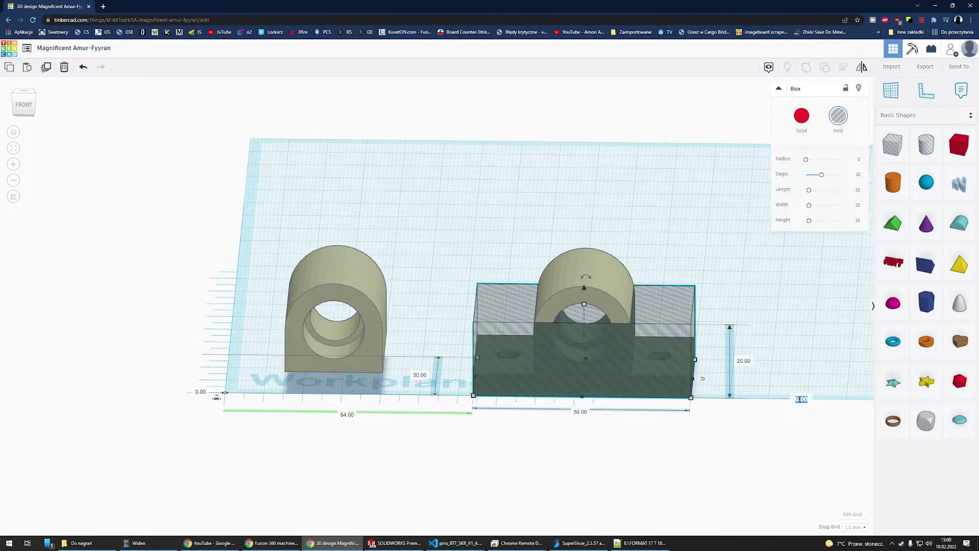
text(6)
key(Return)
scroll(634, 352, up, 3)
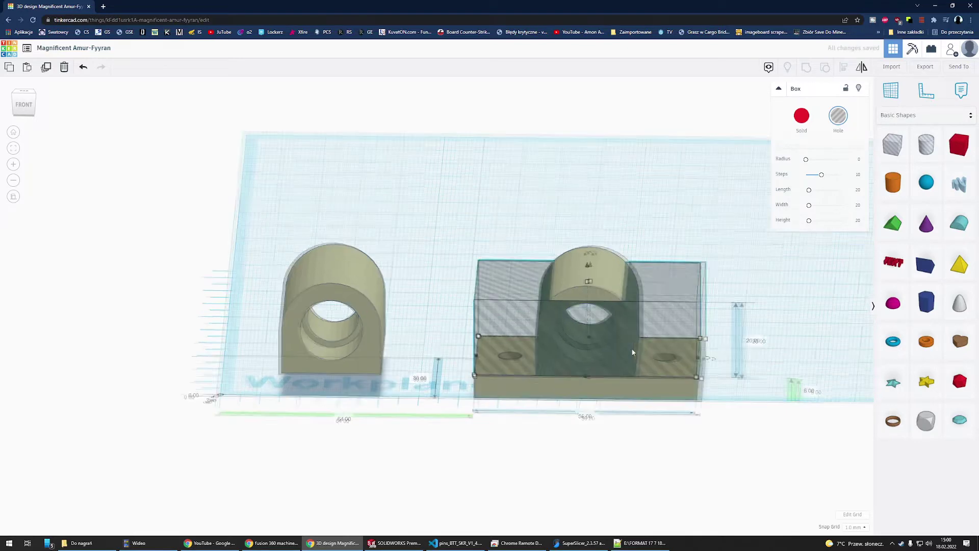
middle_drag(769, 403, 679, 346)
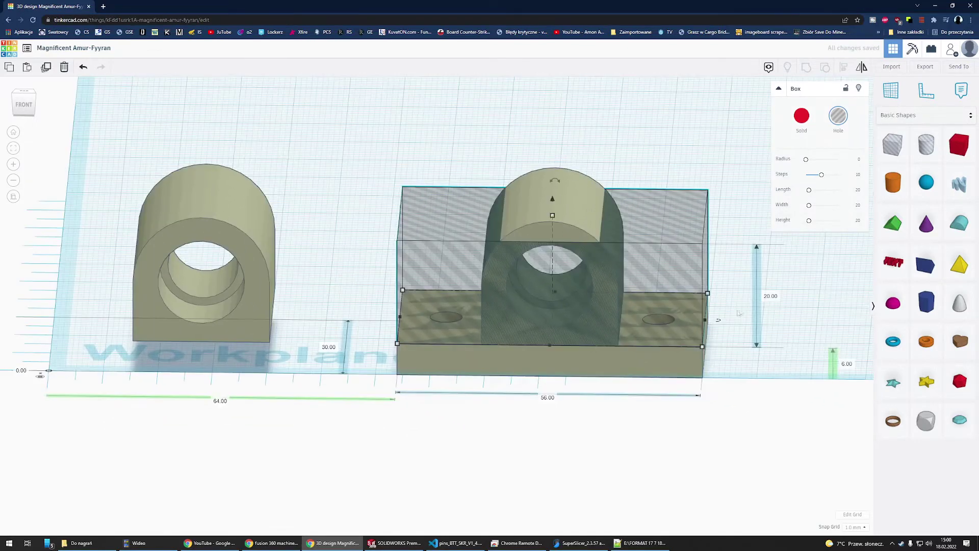
click(771, 300)
text(25)
key(Return)
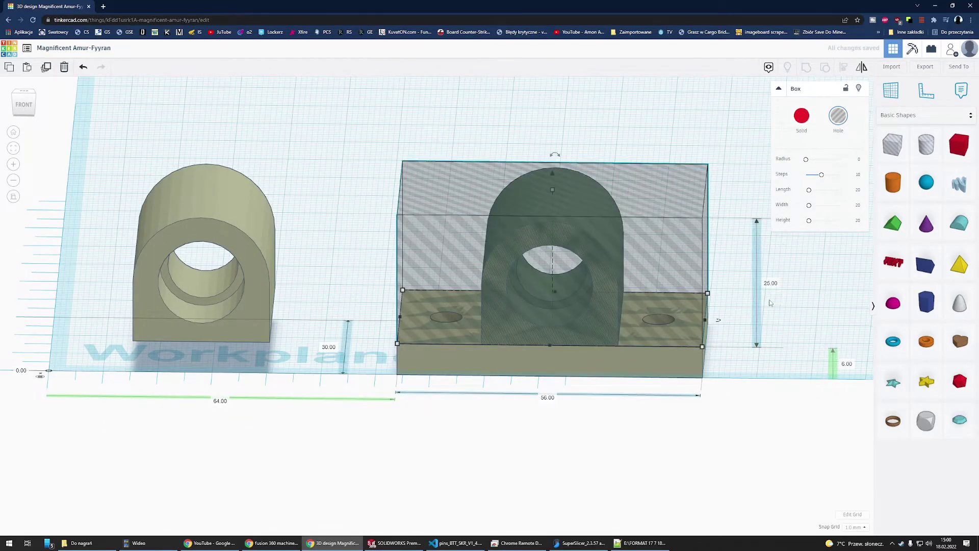
scroll(510, 432, down, 2)
click(424, 405)
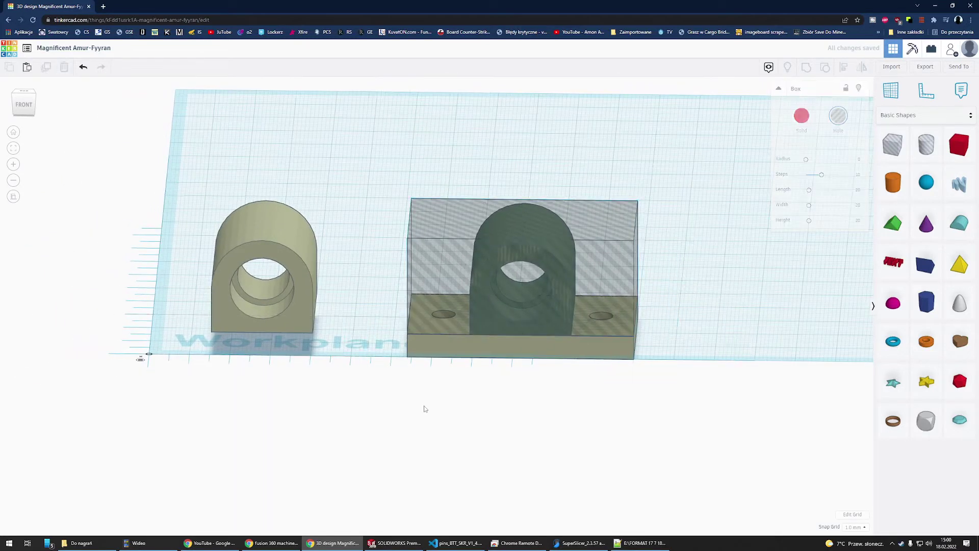
click(440, 334)
Group the hole box with the block copy, then set the resulting base plate's offset to 0.
drag(376, 184, 698, 411)
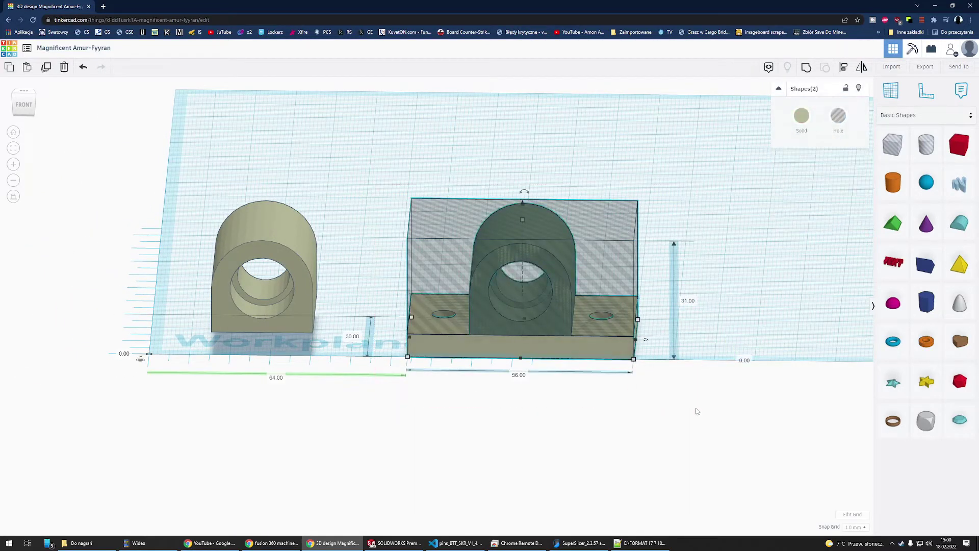
click(804, 67)
click(565, 408)
click(467, 341)
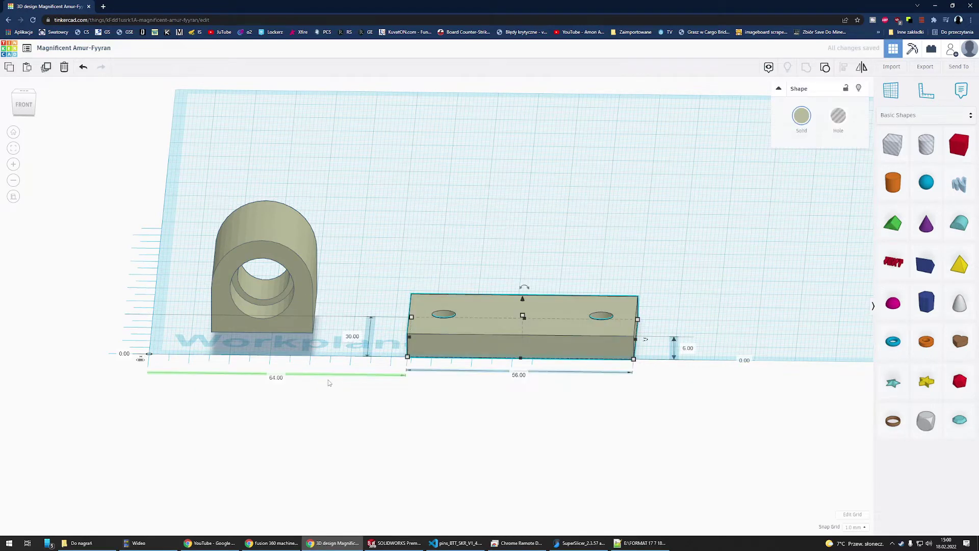
middle_drag(385, 382, 449, 391)
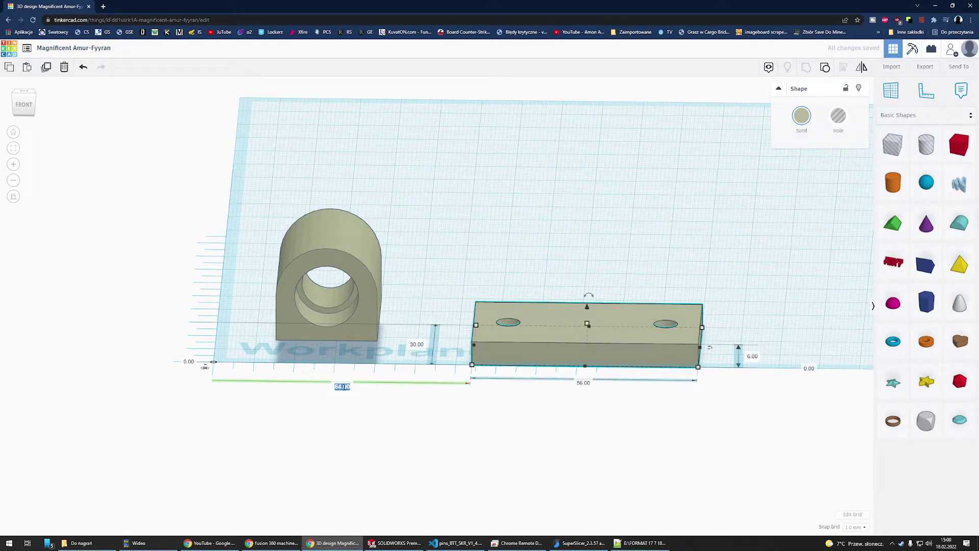
text(0)
key(Return)
click(204, 367)
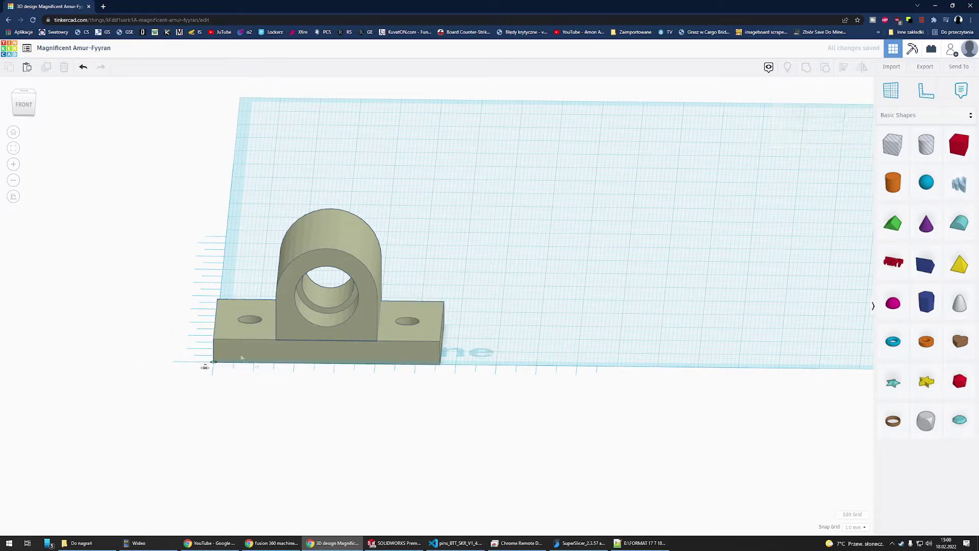
middle_drag(308, 385, 380, 405)
Raise the ring to an 11 mm elevation so it sits on the base plate.
scroll(352, 441, up, 4)
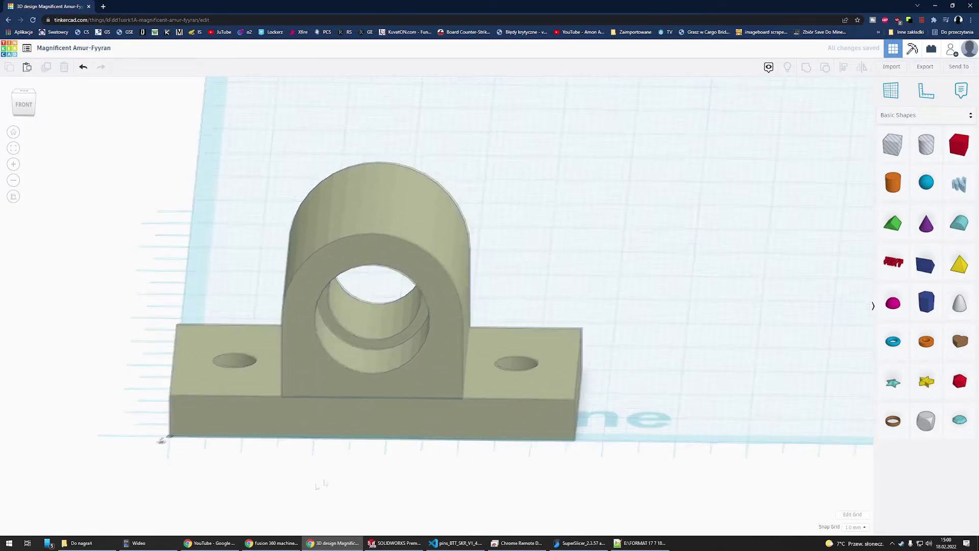
middle_drag(324, 484, 435, 357)
click(428, 348)
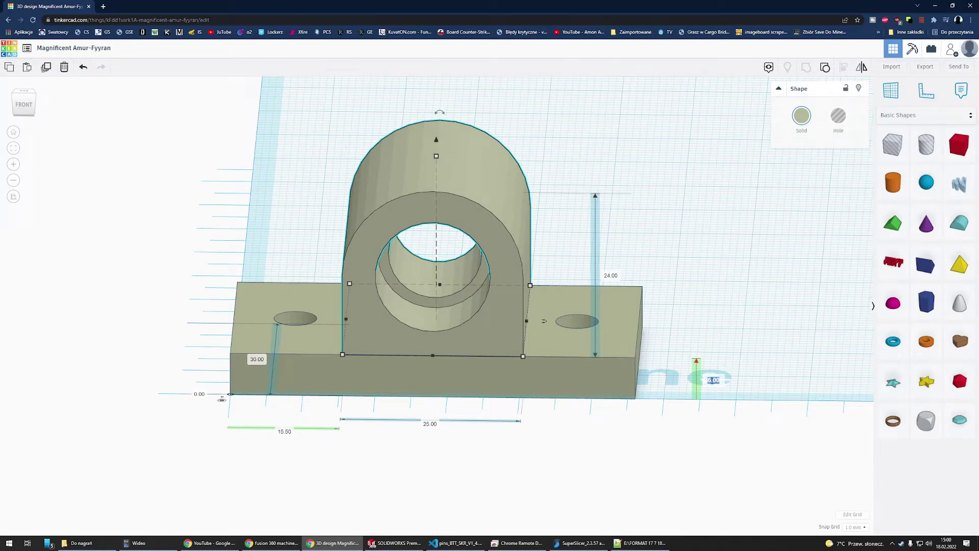
click(714, 380)
text(11)
key(Return)
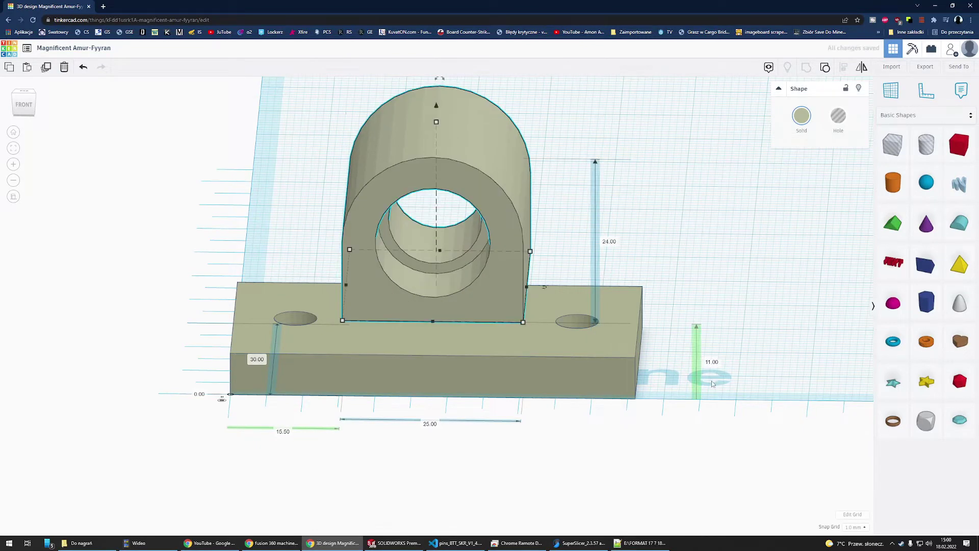
Check the raised ring from below, then add a solid box beside the bracket.
click(725, 212)
middle_drag(547, 356, 507, 459)
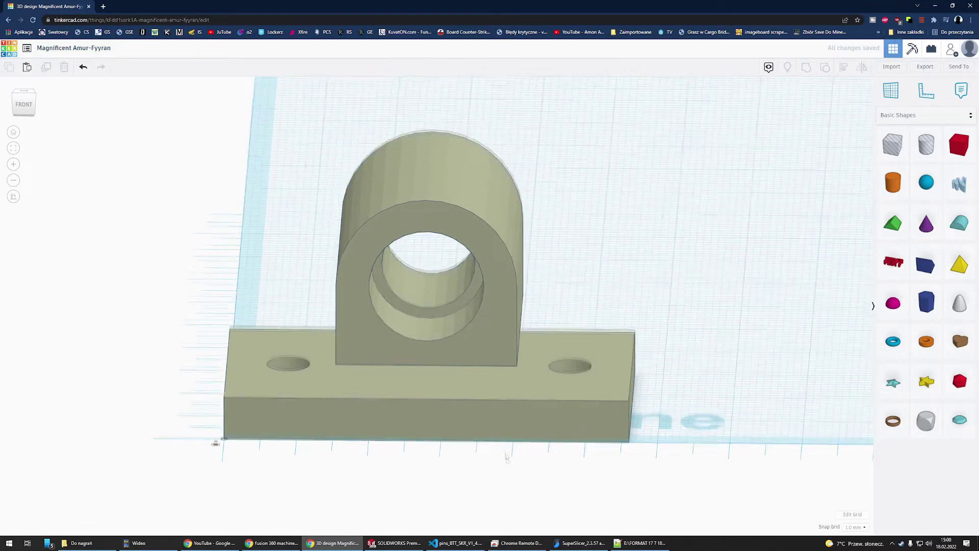
right_drag(507, 459, 422, 352)
click(421, 352)
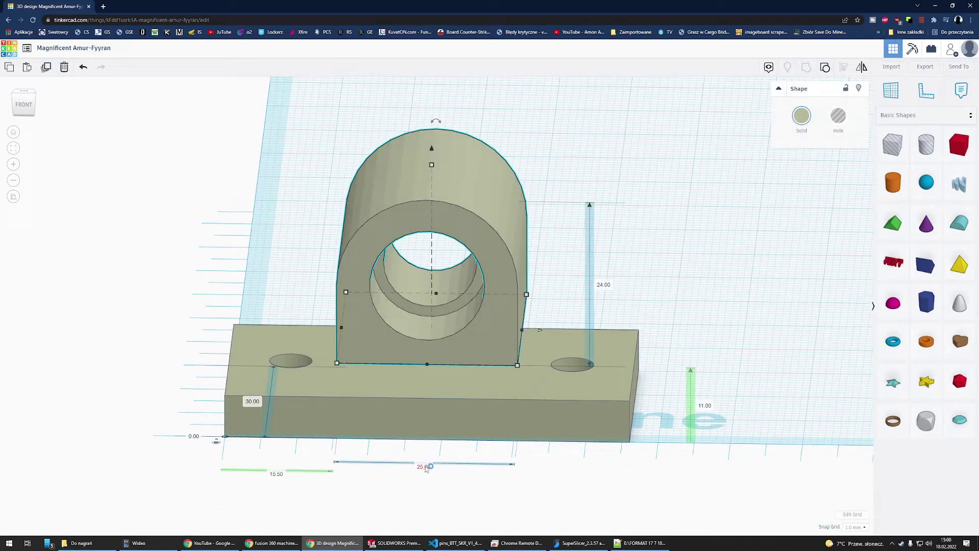
click(710, 320)
drag(962, 147, 765, 419)
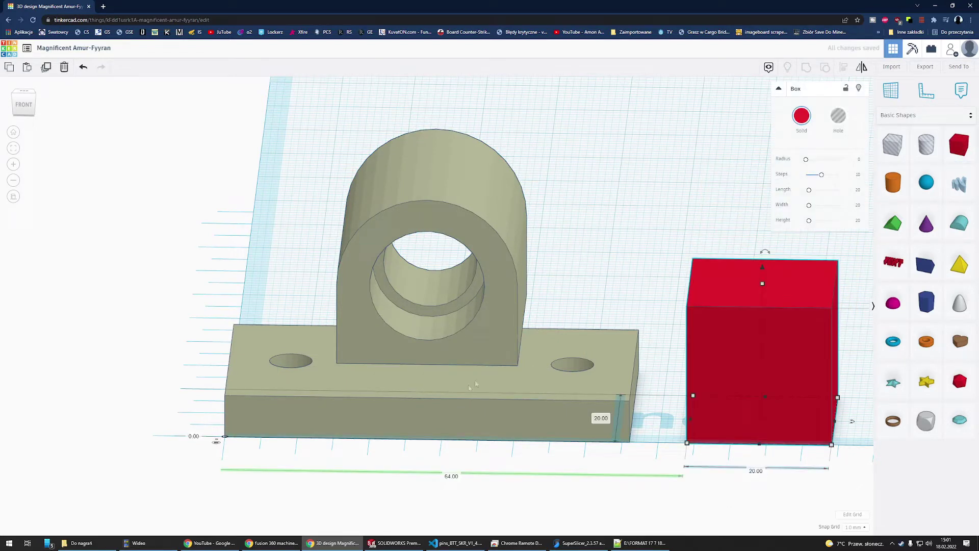
Make the red filler box 25 mm wide, keeping its 30 mm height.
click(459, 362)
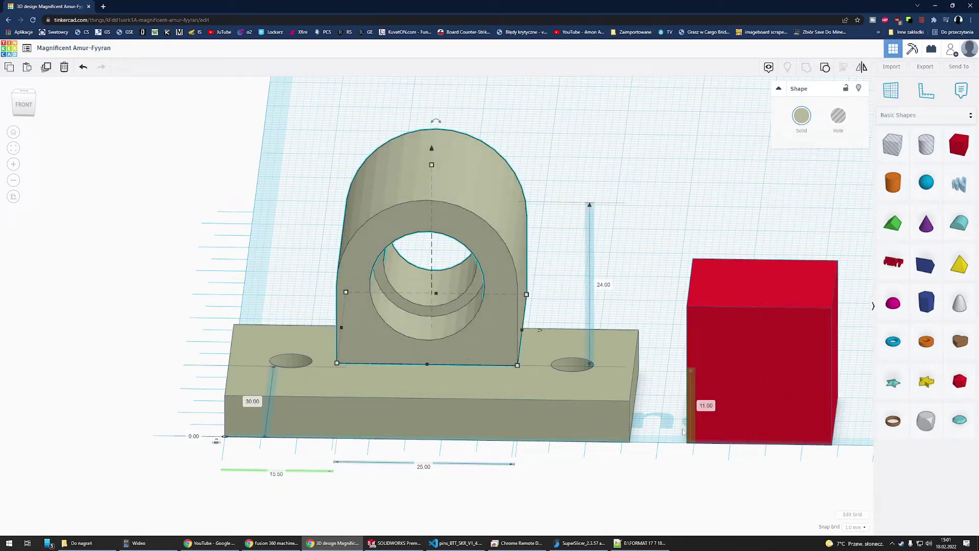
click(741, 423)
click(757, 471)
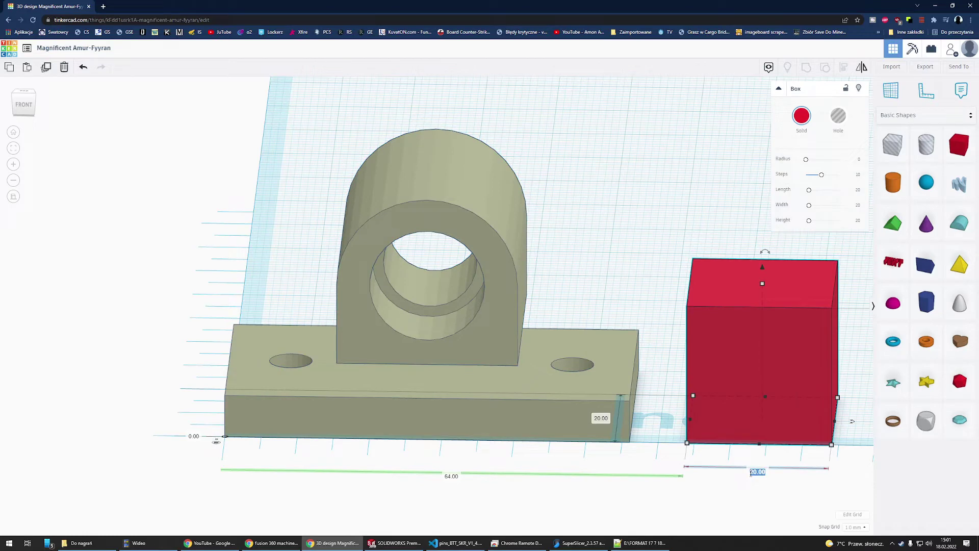
text(25)
key(Return)
scroll(770, 446, up, 1)
scroll(627, 399, down, 3)
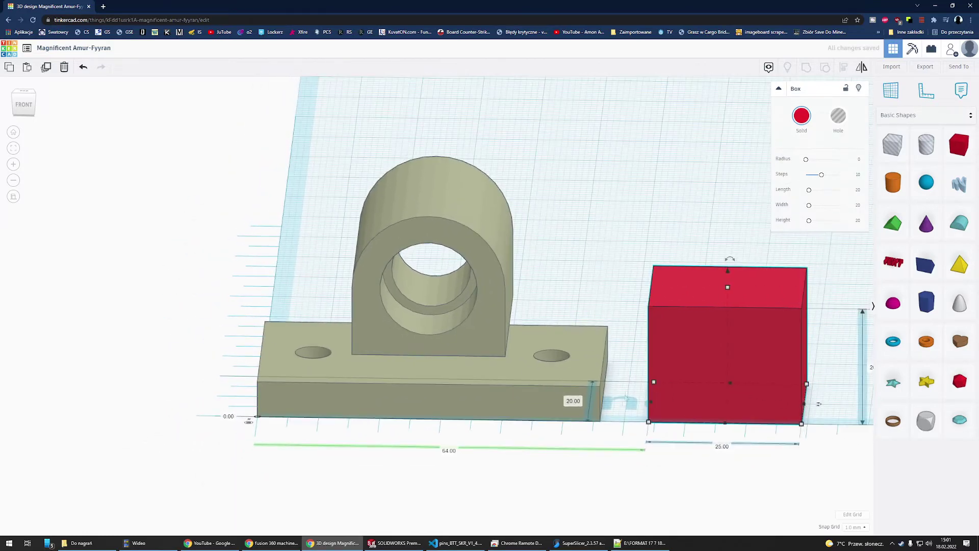
key(Return)
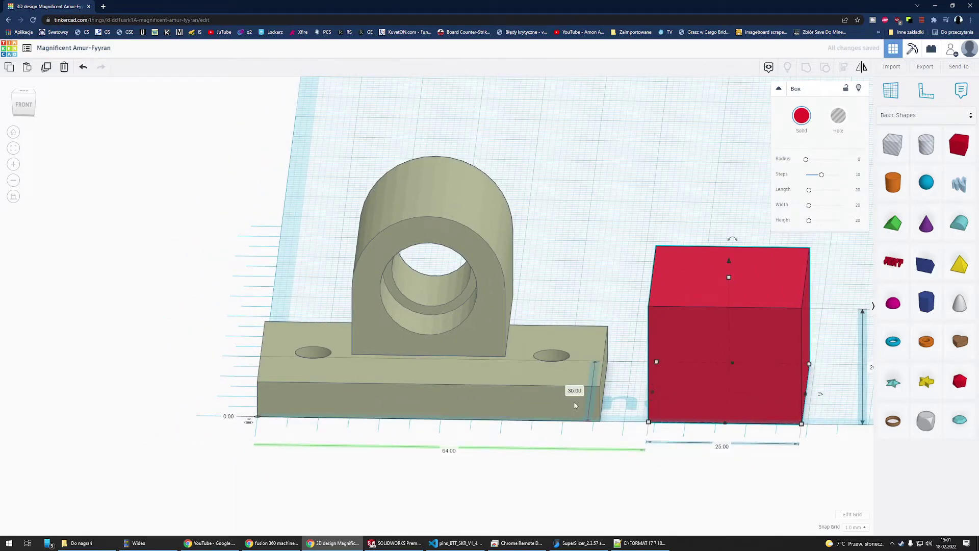
Read the arch's 15.50 mm offset from the base edge, then edit the red box's distance.
click(376, 345)
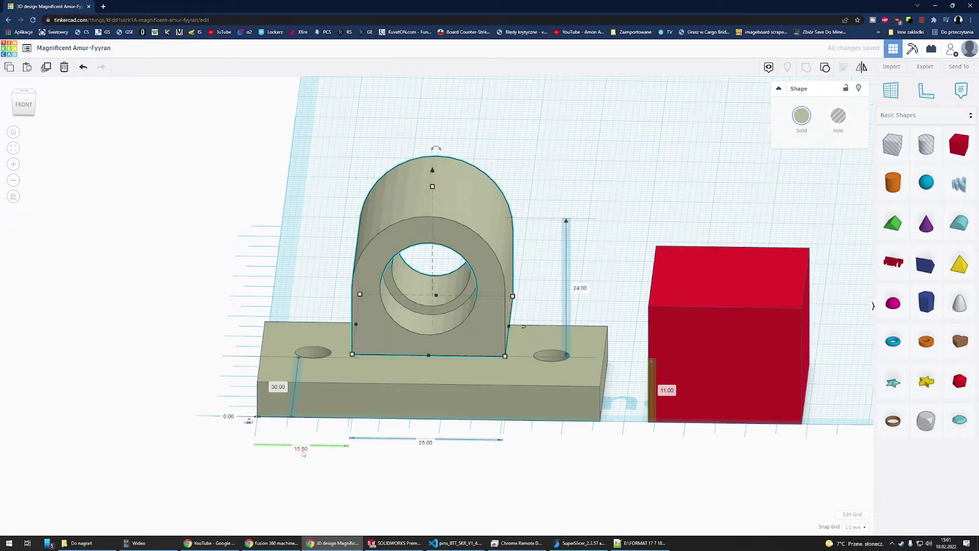
click(722, 410)
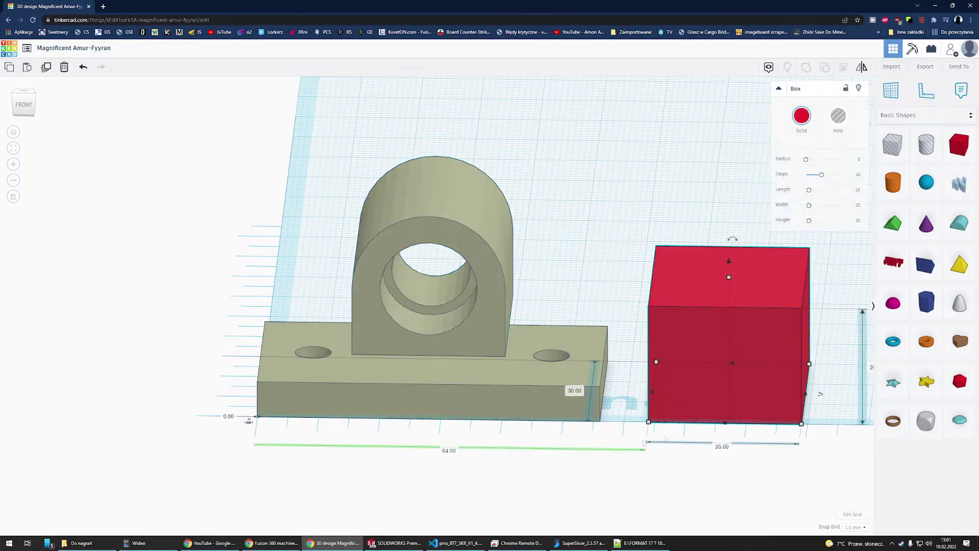
click(452, 452)
Move the red box 15.5 mm in so it sits under the arch.
text(15.5)
key(Return)
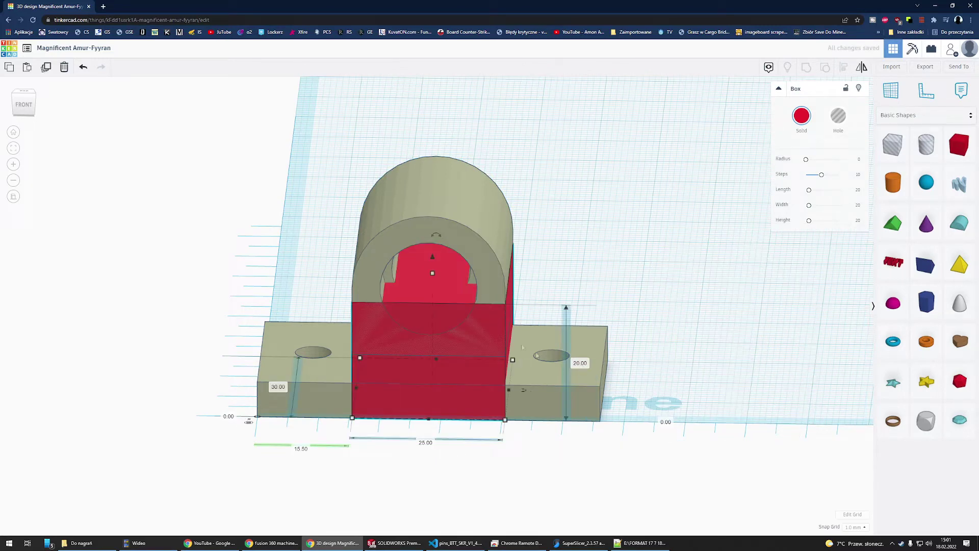
right_drag(556, 281, 579, 235)
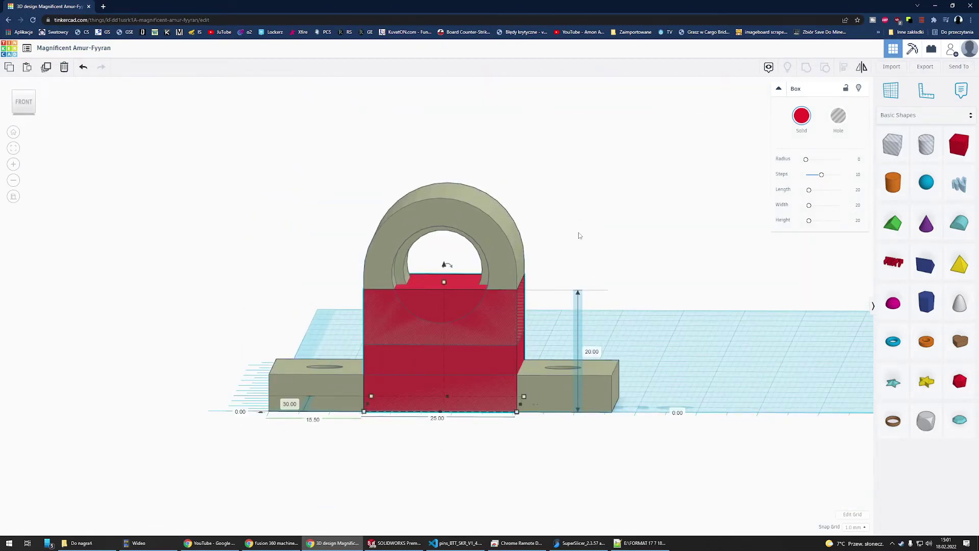
scroll(508, 317, up, 5)
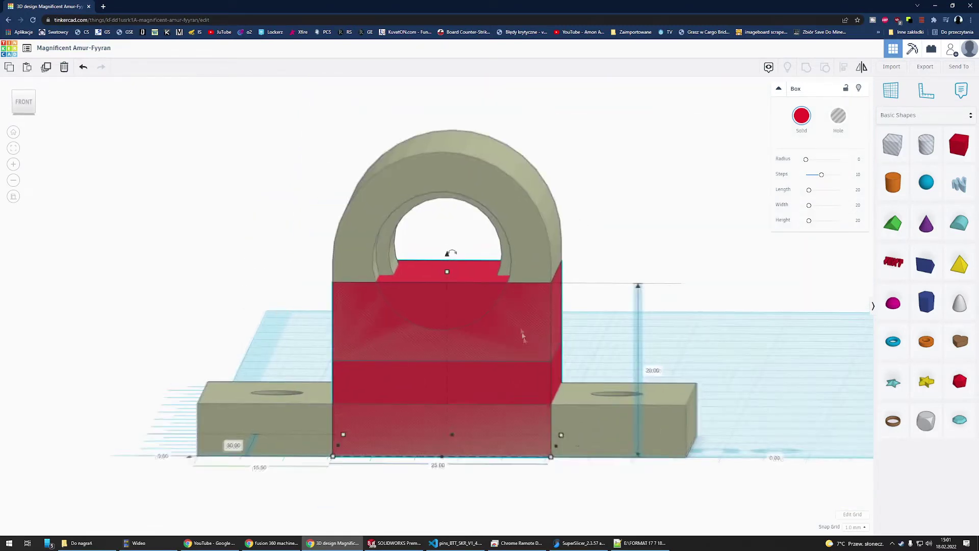
click(559, 250)
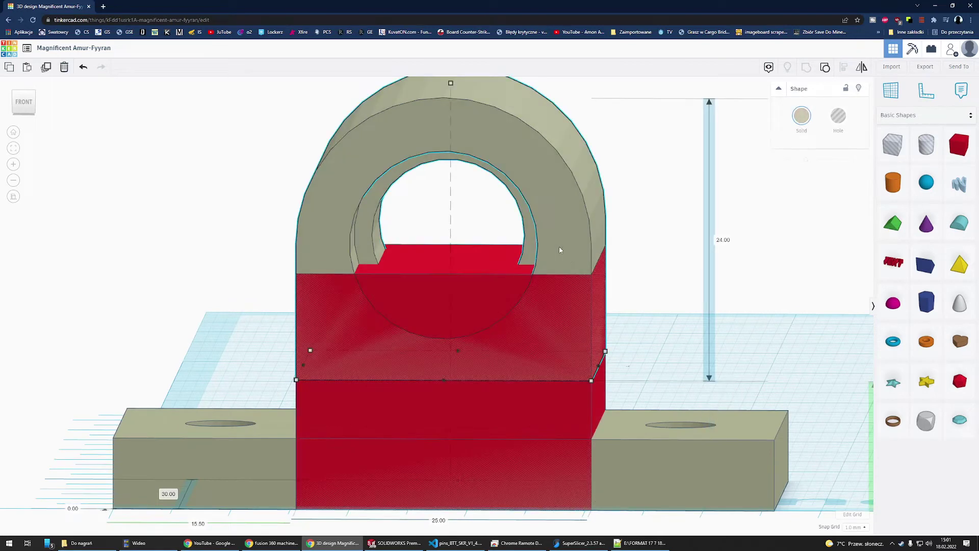
scroll(756, 421, down, 3)
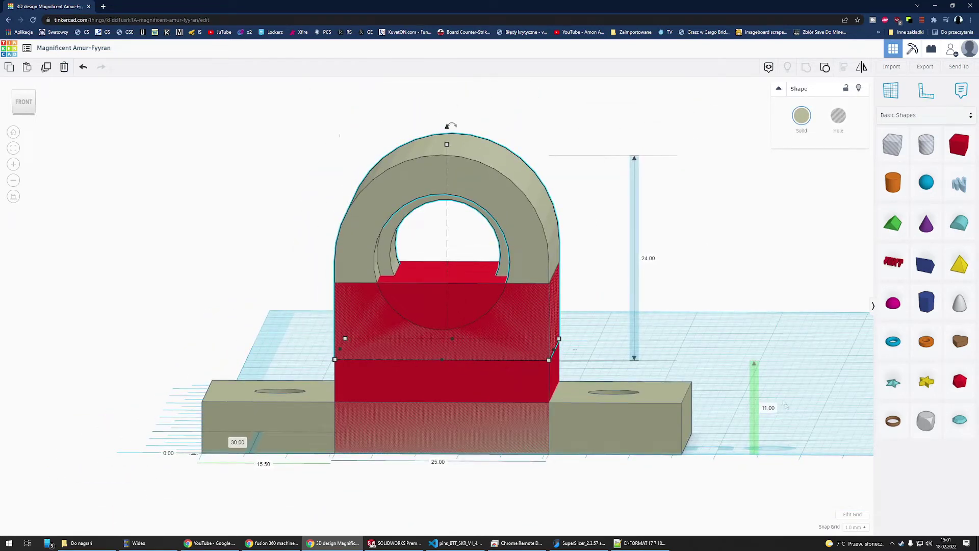
Shorten the red filler box to 12 mm tall to fill the gap.
click(541, 380)
click(650, 370)
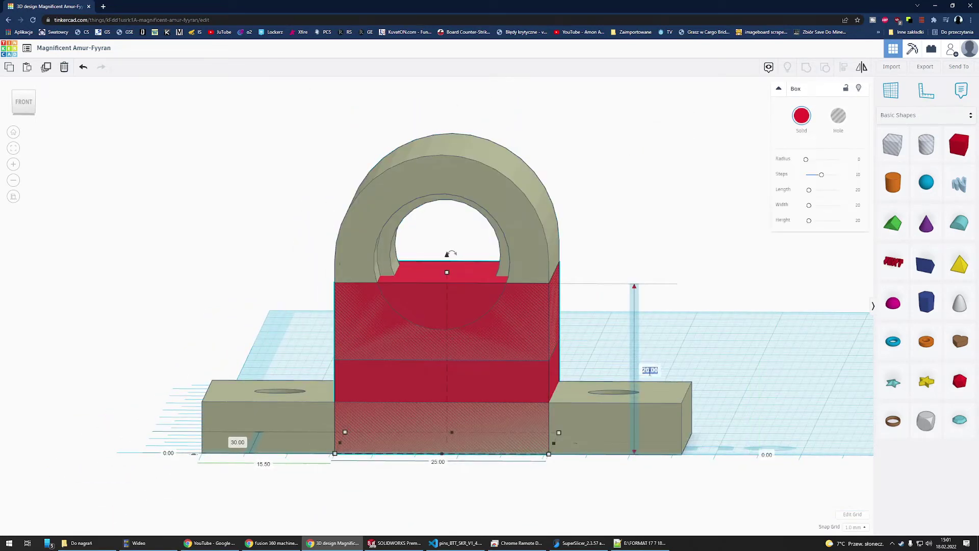
text(10)
key(Return)
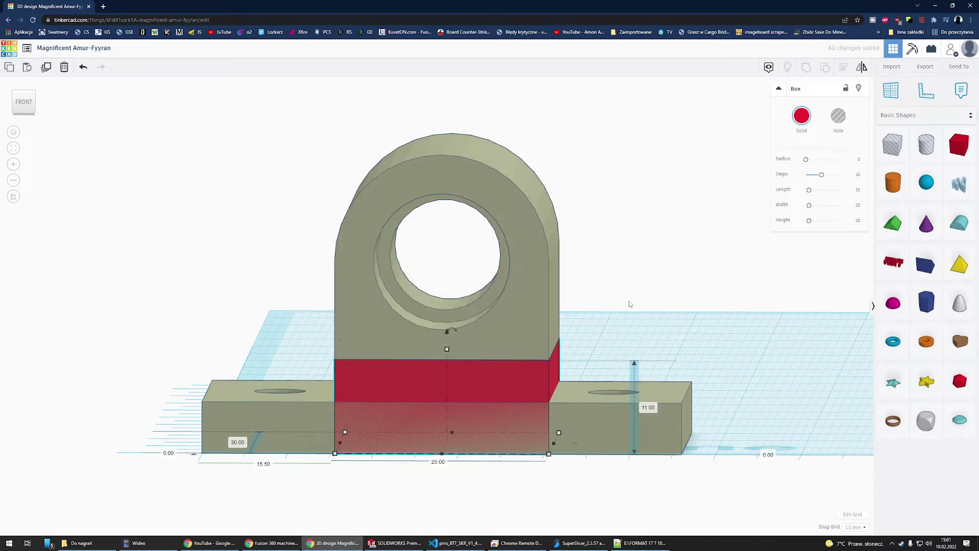
click(585, 360)
click(535, 374)
key(Return)
click(621, 332)
right_drag(602, 344, 591, 361)
scroll(592, 362, down, 3)
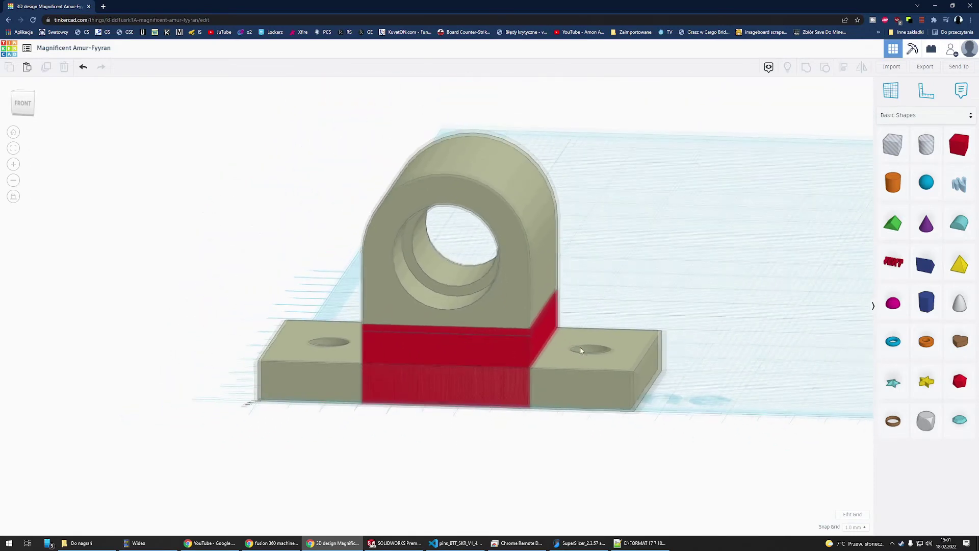
Group the base plate, pillar and red filler into one 56 × 30 × 35 mm solid, then inspect it.
drag(225, 155, 694, 465)
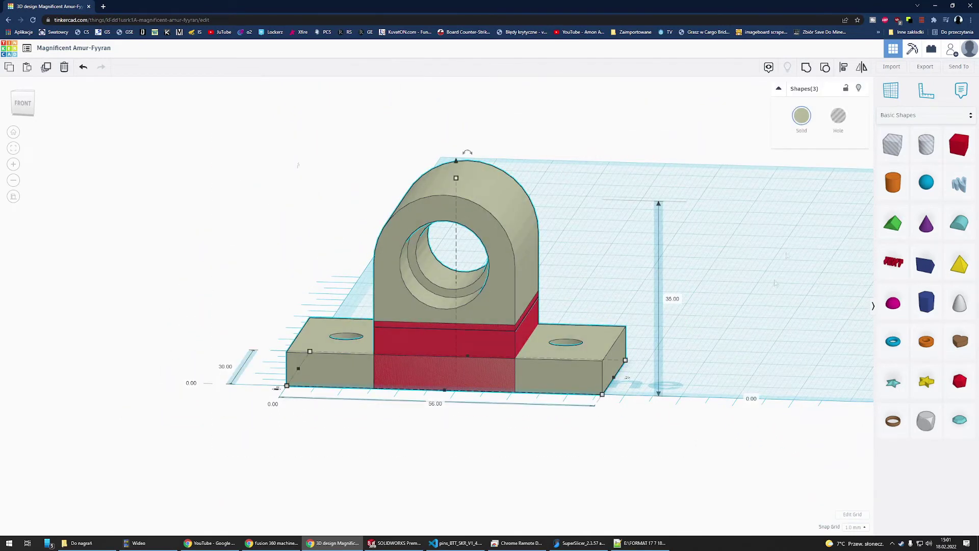
click(806, 68)
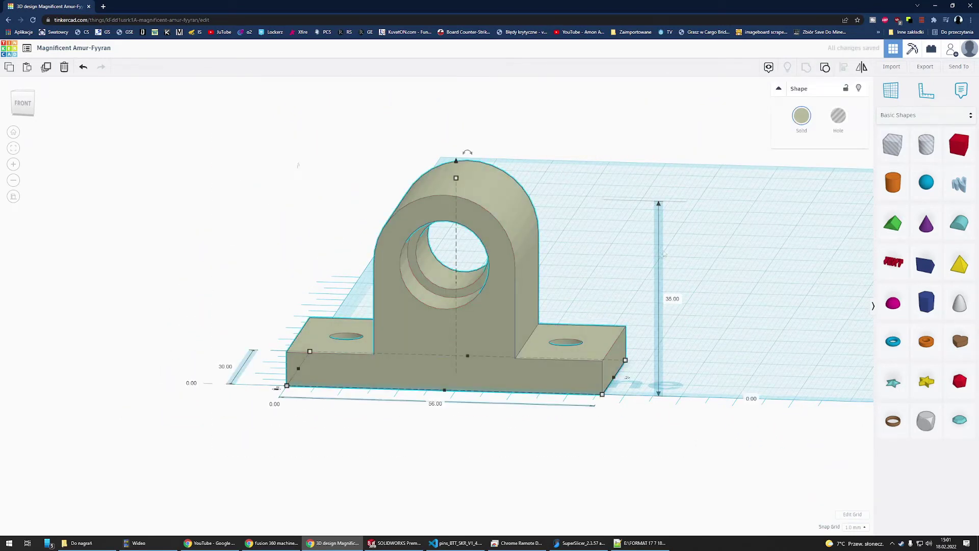
click(589, 288)
right_drag(522, 339, 491, 341)
scroll(493, 339, up, 3)
scroll(496, 341, up, 5)
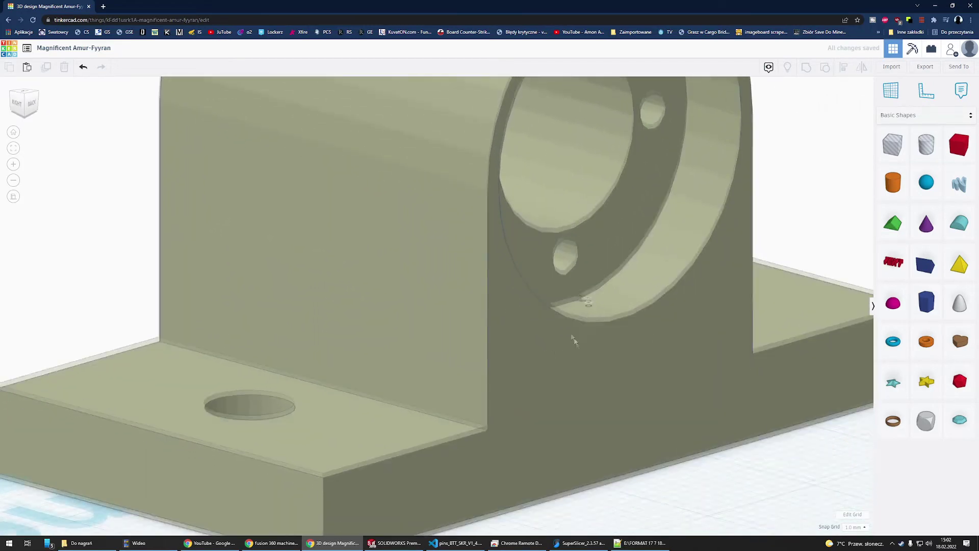
scroll(570, 336, down, 3)
right_drag(503, 328, 781, 349)
scroll(755, 346, down, 6)
right_drag(311, 357, 415, 433)
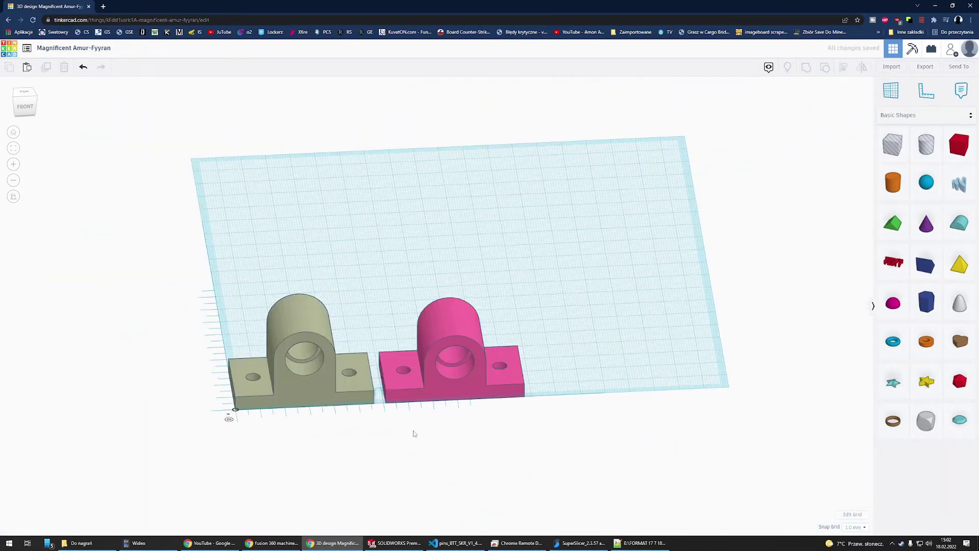
middle_drag(400, 409, 393, 392)
click(28, 108)
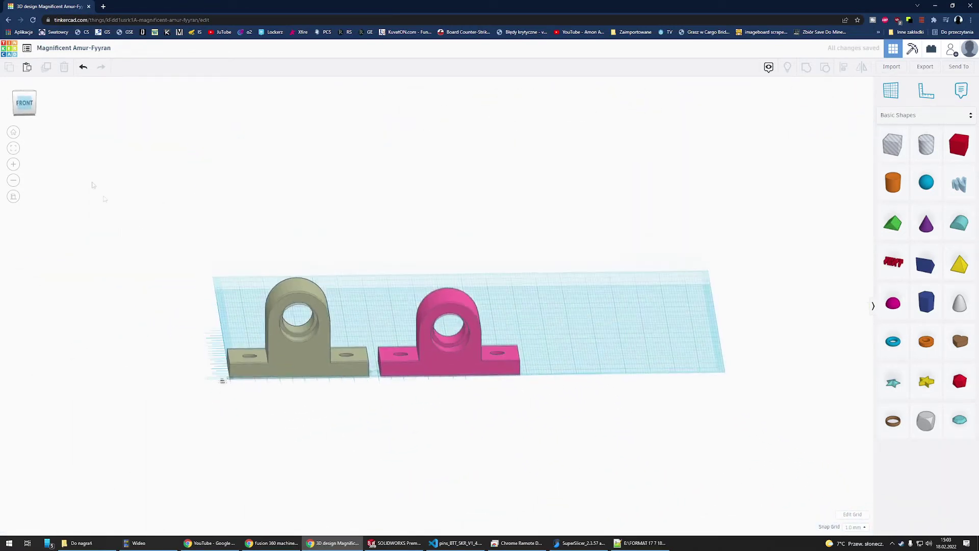
scroll(292, 351, up, 5)
middle_drag(285, 363, 539, 359)
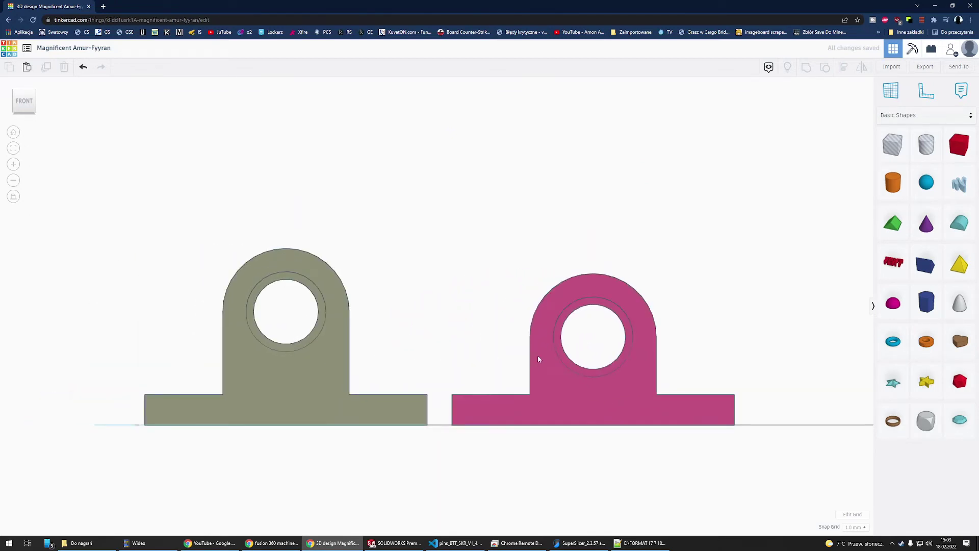
click(539, 387)
scroll(455, 262, down, 3)
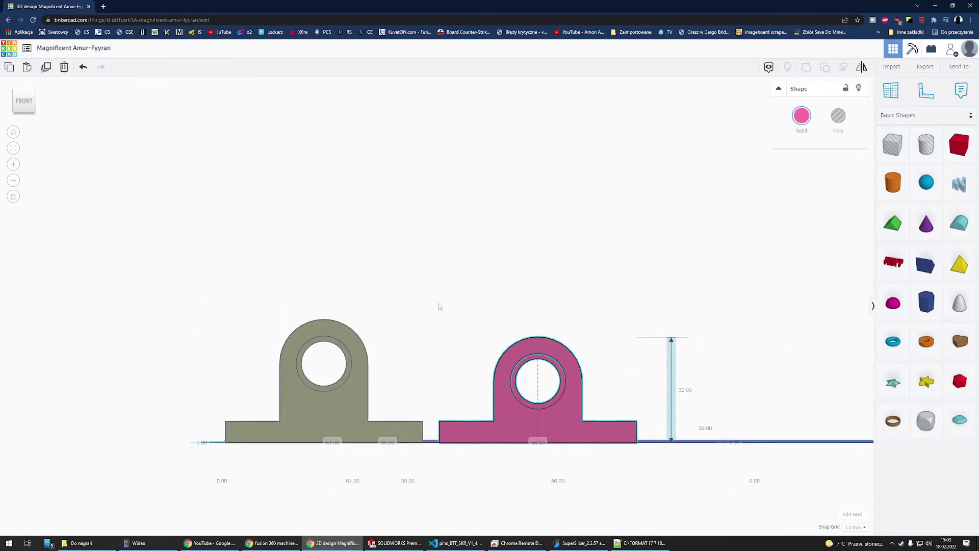
right_drag(439, 307, 401, 363)
click(329, 421)
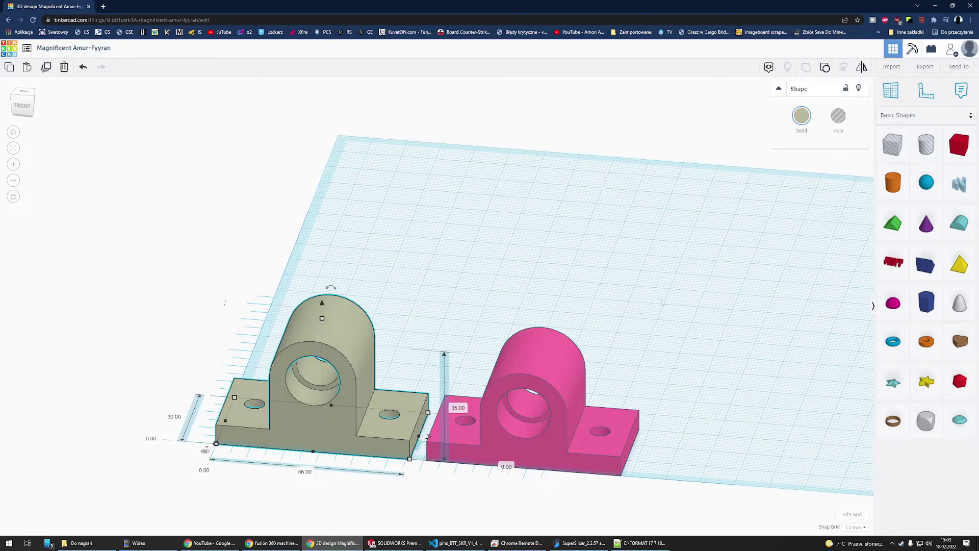
click(924, 67)
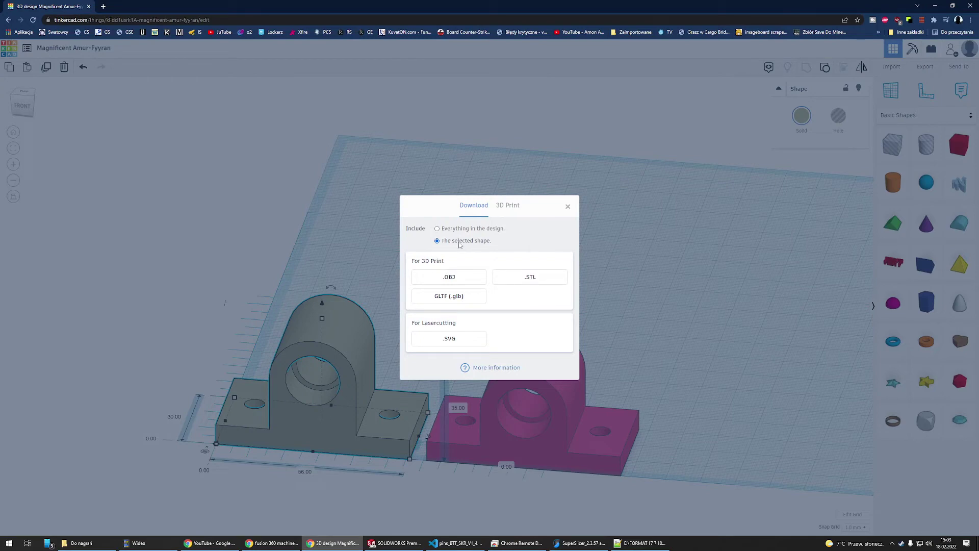
Export the selected grey pillow block as an .STL file.
click(507, 282)
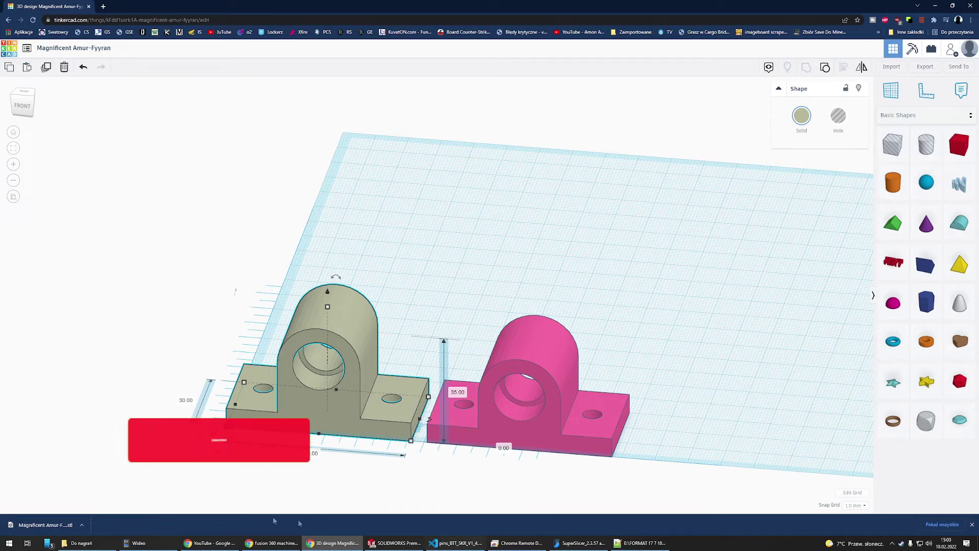
Import the pillow block STL onto the plate and delete the older spindle mount model.
drag(598, 546, 404, 371)
click(25, 25)
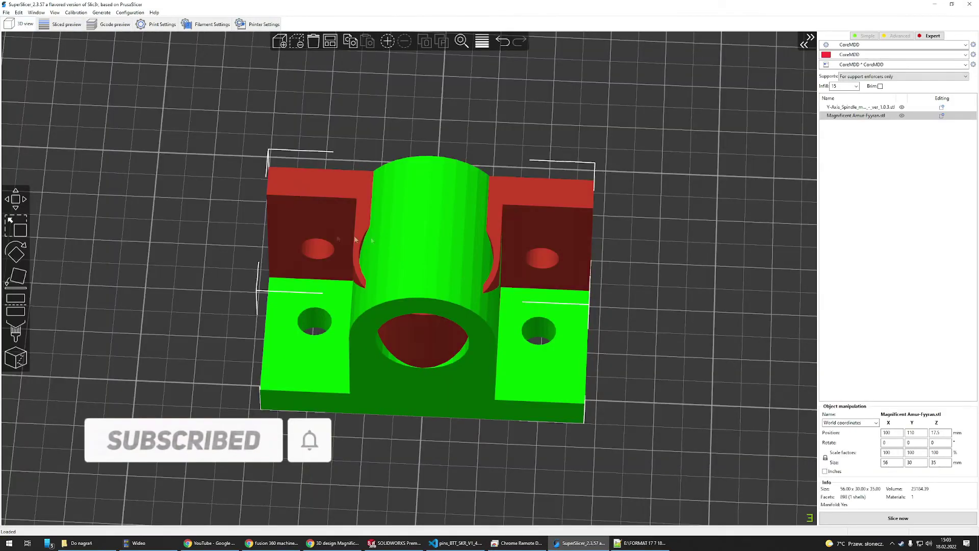
click(317, 238)
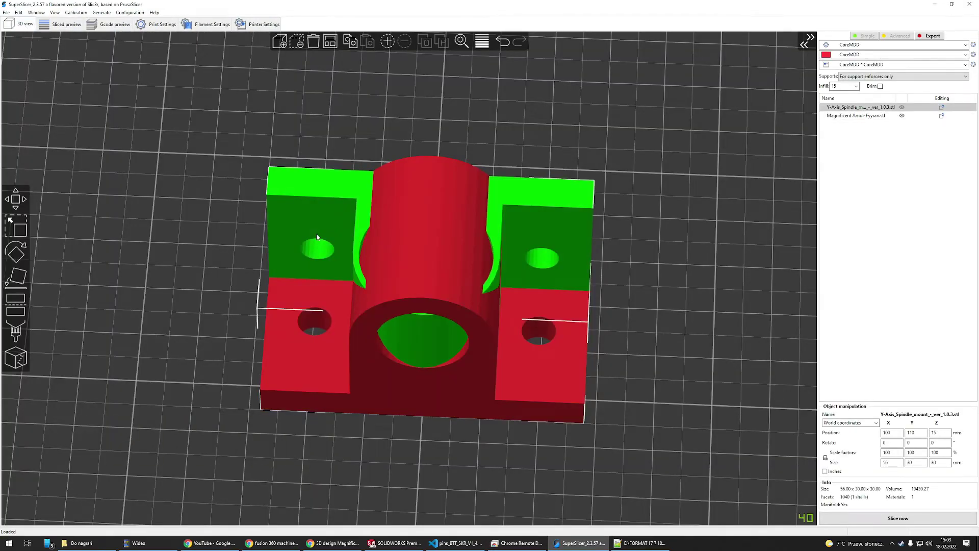
key(Delete)
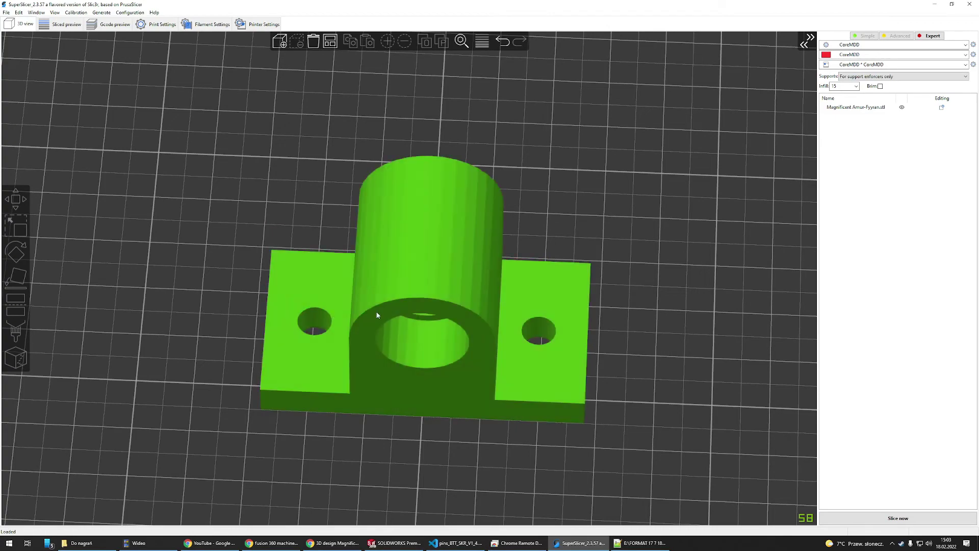
Lay the new pillow block on its side with Place on Face, measuring 56 × 35 × 30 mm.
click(376, 314)
middle_drag(662, 298, 625, 252)
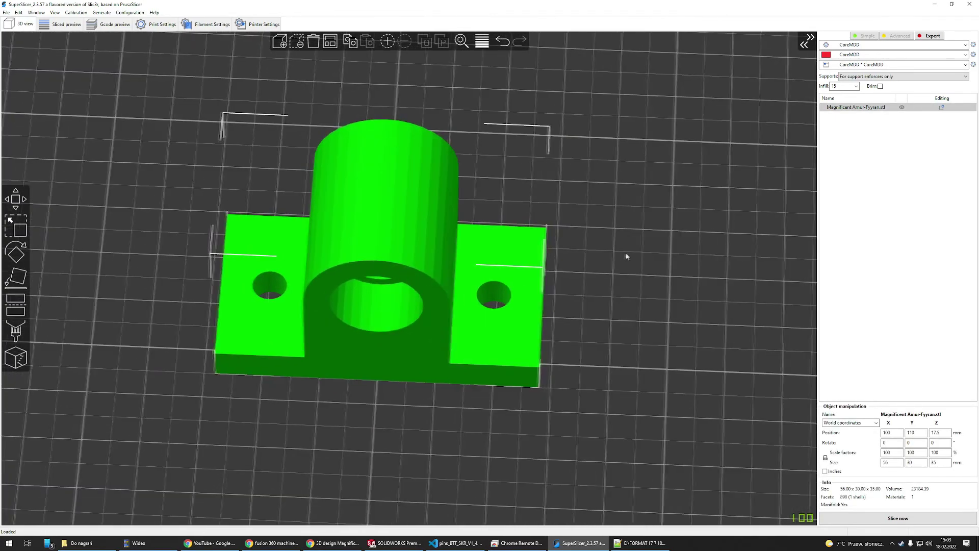
click(24, 283)
click(339, 340)
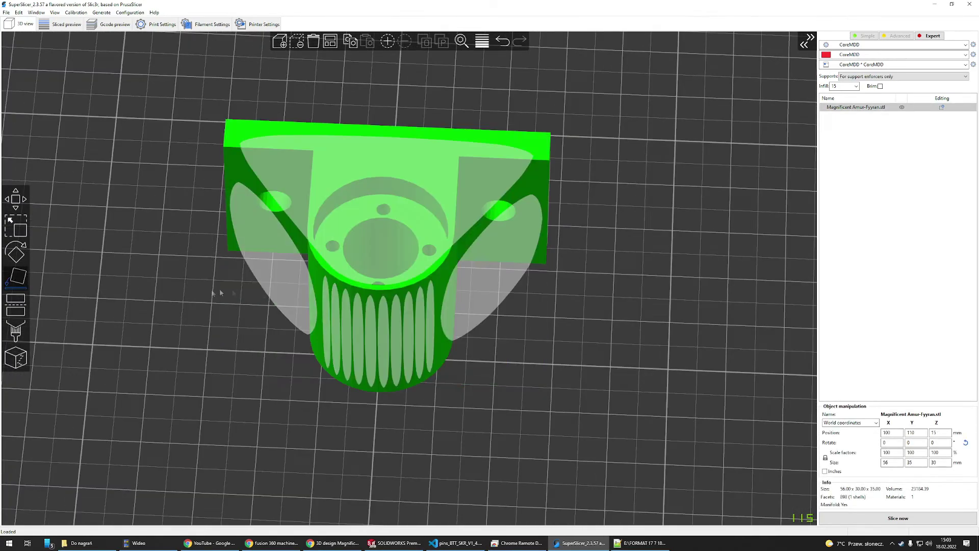